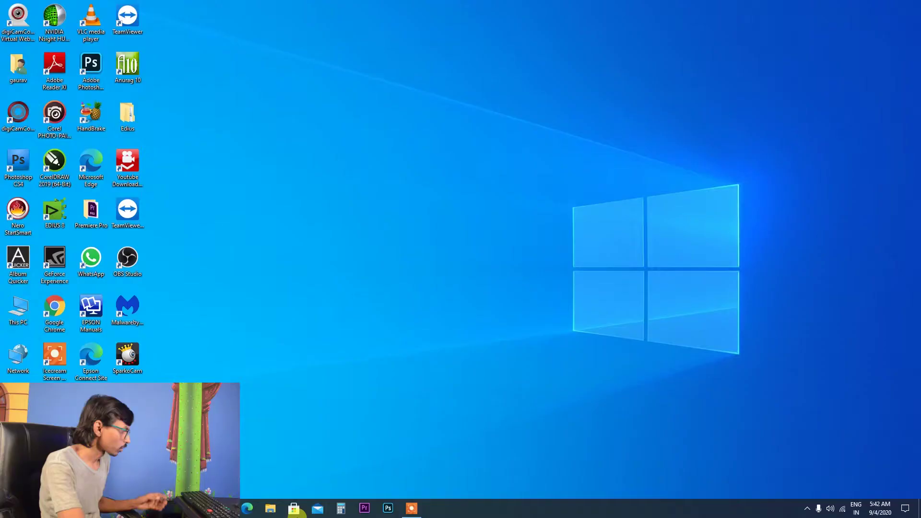
# Step: Launch Excel from Windows search and open the recent Book1 workbook
pyautogui.press('super')
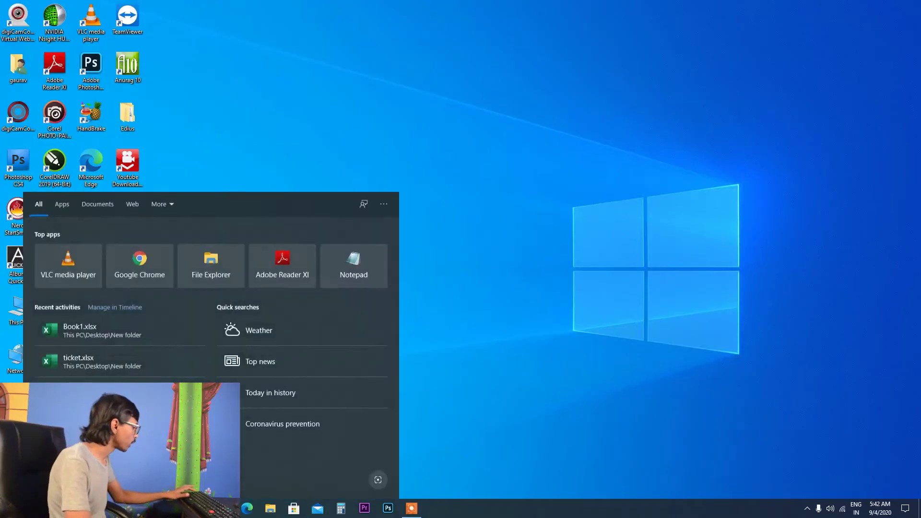
pyautogui.write('ex')
pyautogui.click(68, 242)
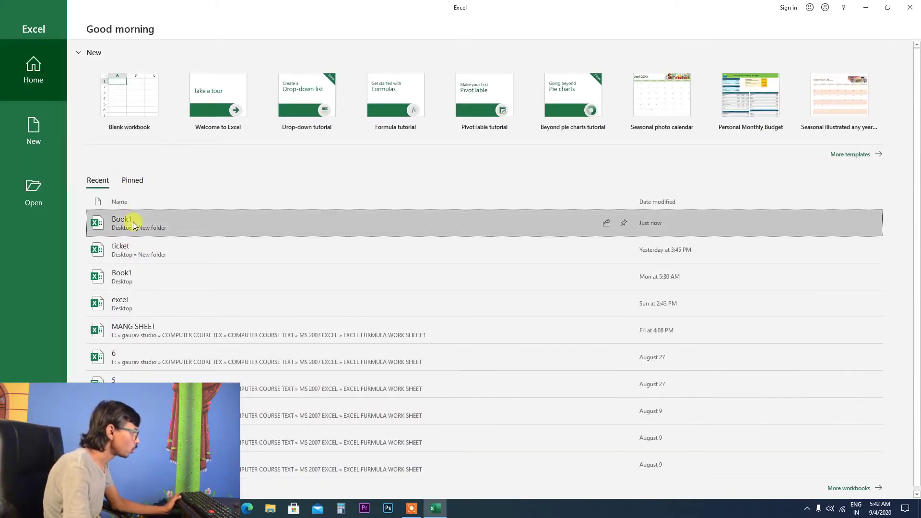
pyautogui.click(131, 220)
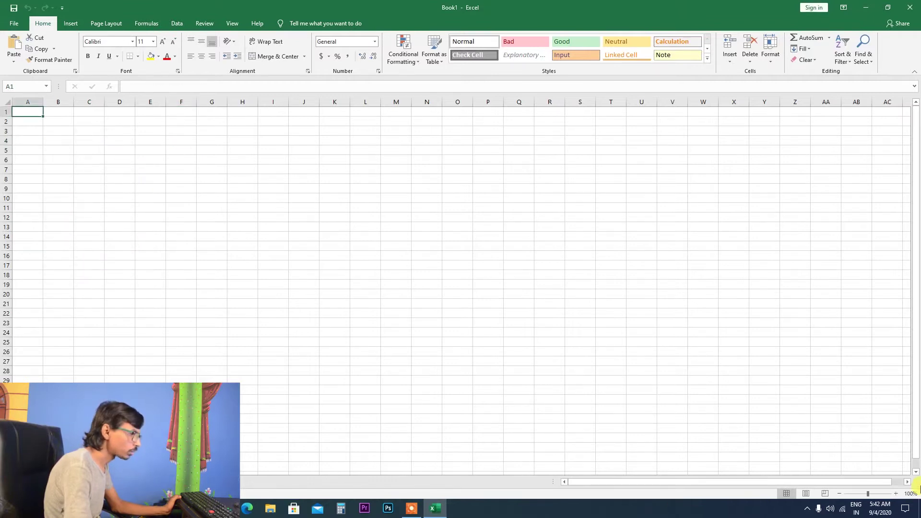
# Step: Zoom the sheet to 150% and apply All Borders to B3:C5
pyautogui.click(895, 493)
pyautogui.click(896, 493)
pyautogui.click(895, 494)
pyautogui.click(895, 494)
pyautogui.click(895, 494)
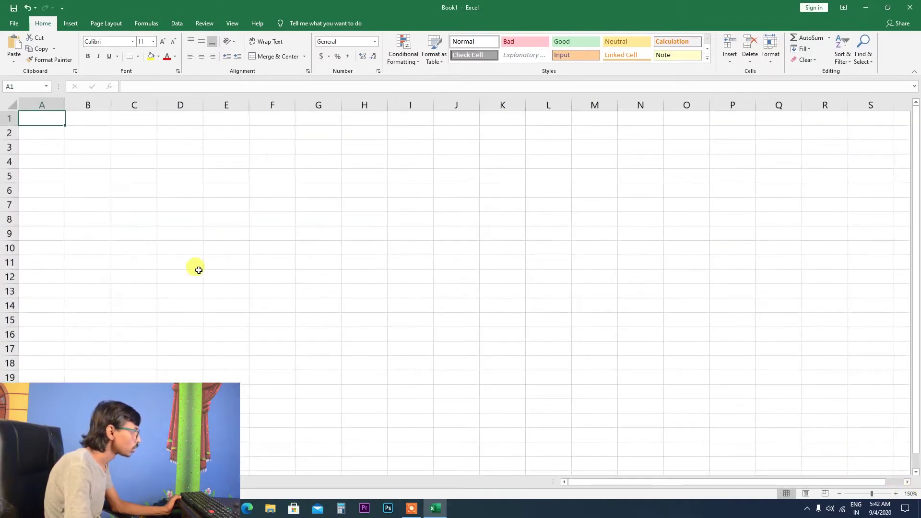
pyautogui.moveTo(92, 147)
pyautogui.mouseDown()
pyautogui.moveTo(127, 171)
pyautogui.moveTo(189, 181)
pyautogui.moveTo(144, 178)
pyautogui.mouseUp()
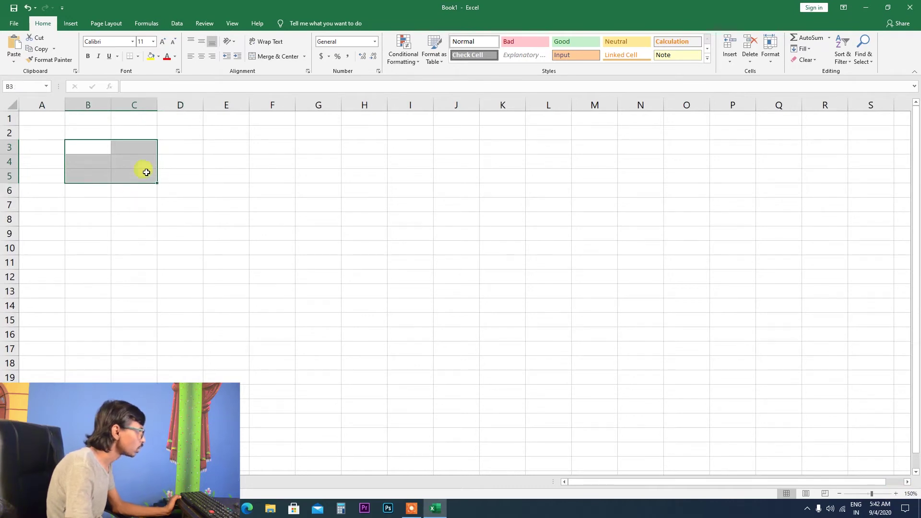
pyautogui.click(138, 60)
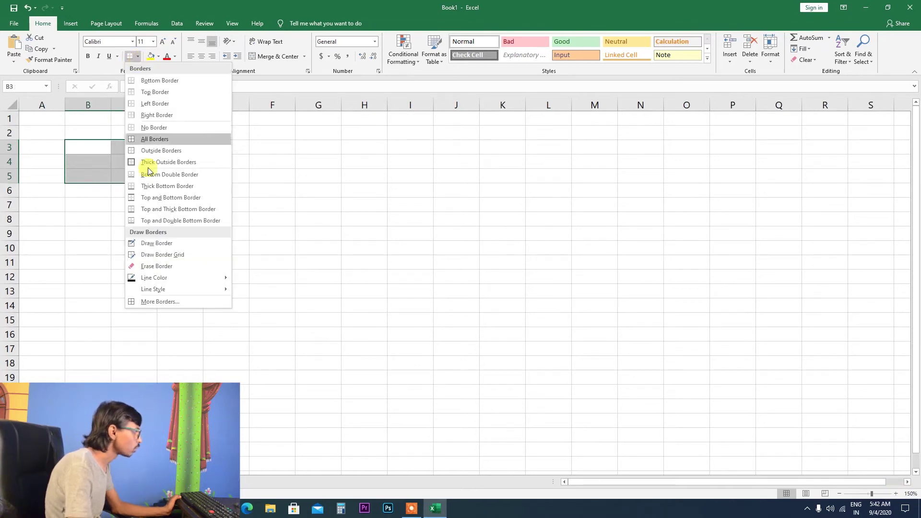
pyautogui.click(151, 142)
pyautogui.click(148, 201)
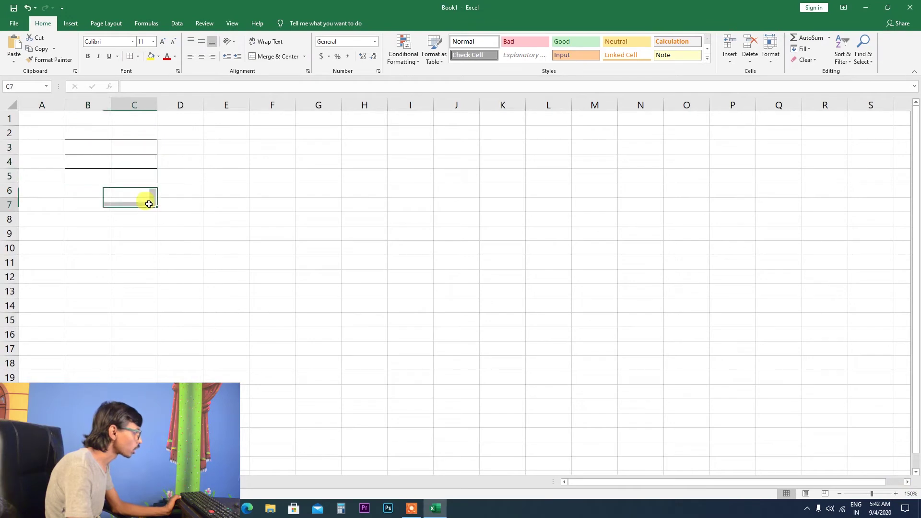
# Step: Enter 1, 2 and 3 in B3:B5 and centre them
pyautogui.click(93, 149)
pyautogui.write('1')
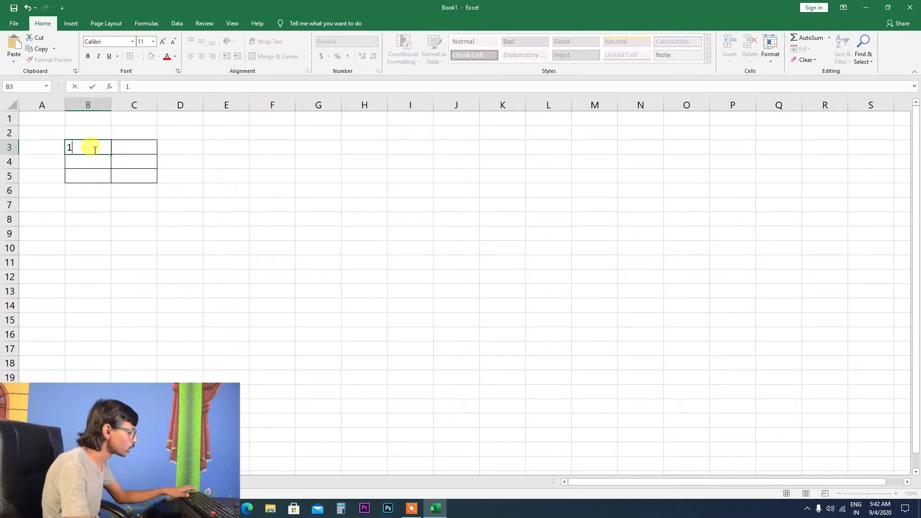
pyautogui.press('Return')
pyautogui.write('2')
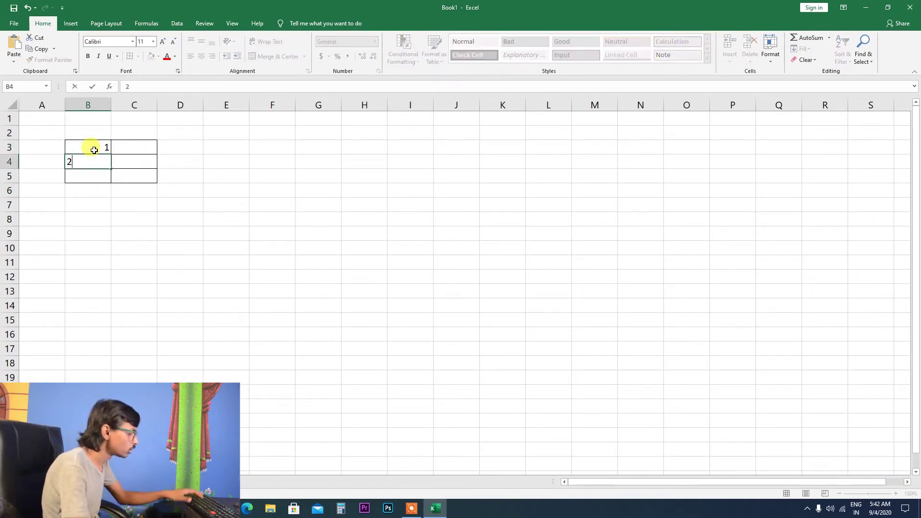
pyautogui.press('Return')
pyautogui.write('3')
pyautogui.press('Return')
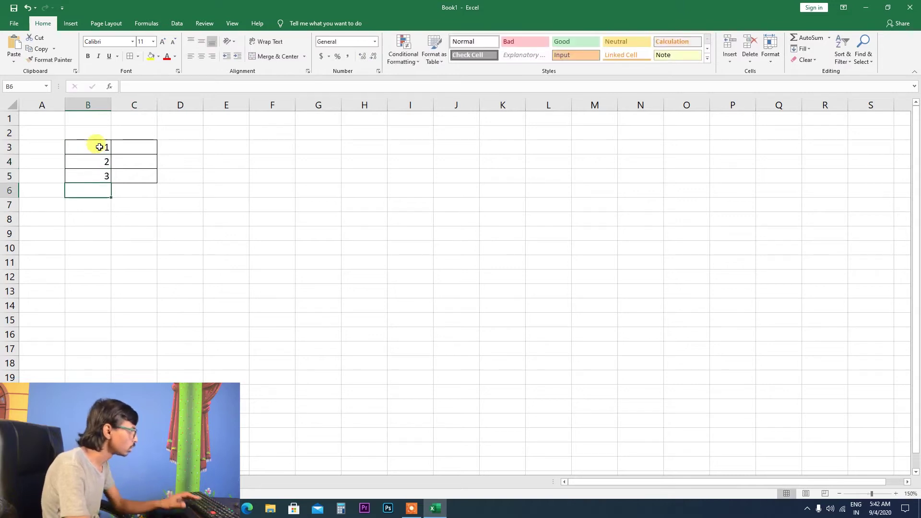
pyautogui.moveTo(96, 147); pyautogui.dragTo(102, 172)
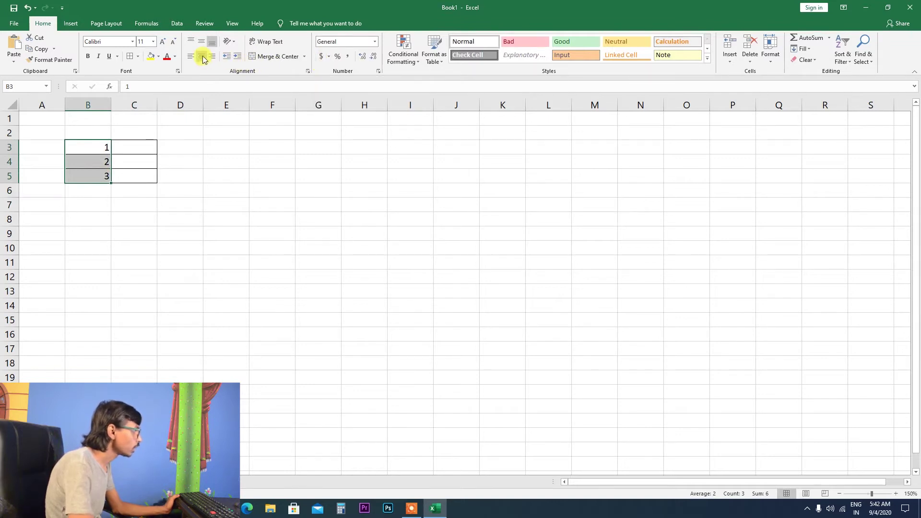
pyautogui.click(122, 149)
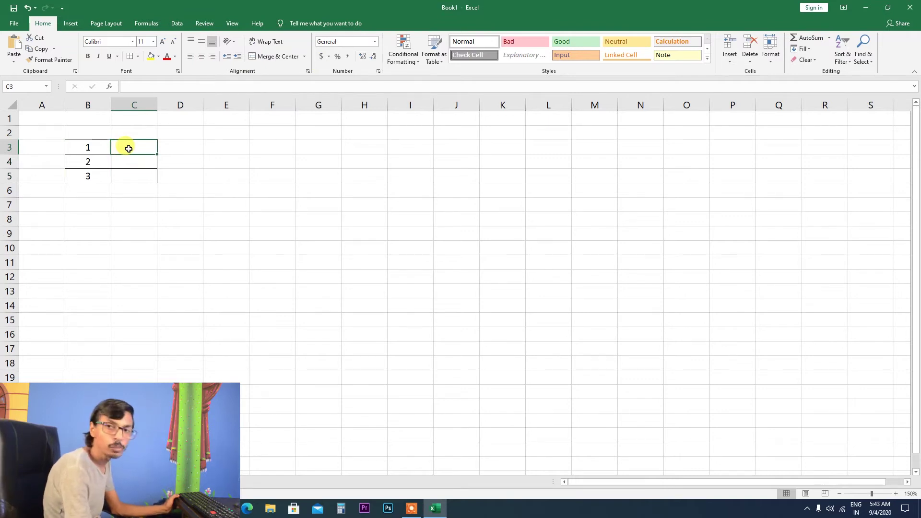
# Step: Begin the =HYPERLINK( formula in C3, then bring up Windows search
pyautogui.write('=')
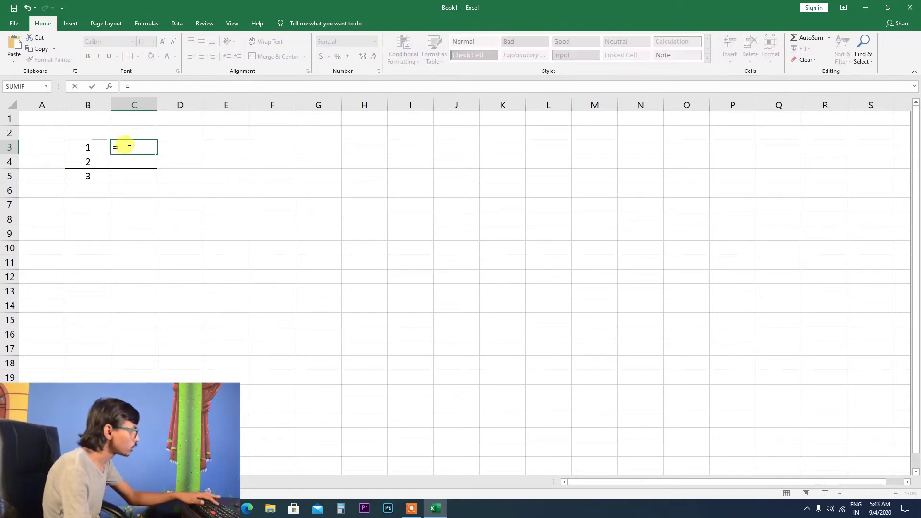
pyautogui.write('HY')
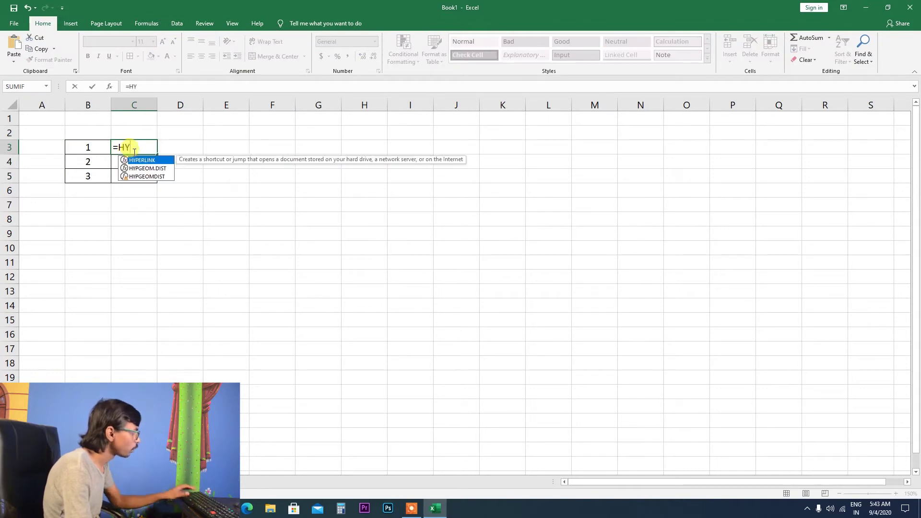
pyautogui.press('Tab')
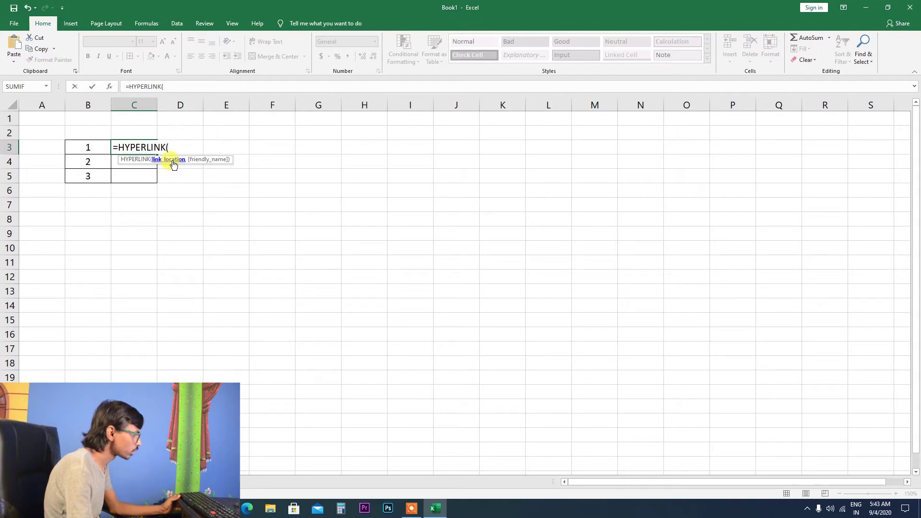
pyautogui.press('super')
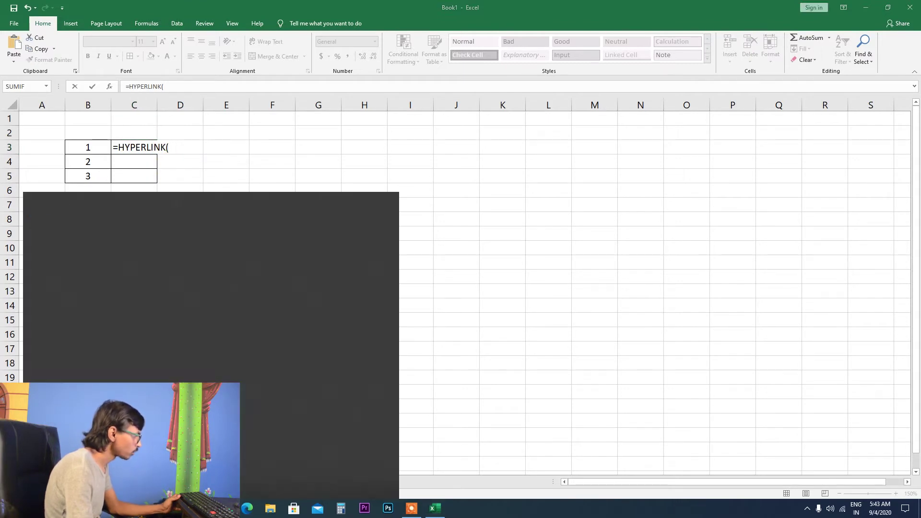
# Step: In File Explorer, go to F:\studio\DL\documents\New folder (2) holding the images
pyautogui.write('m')
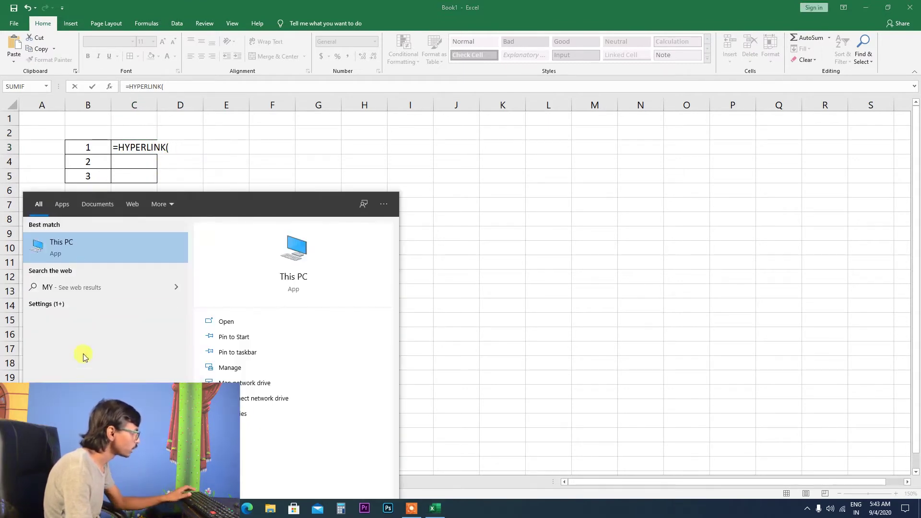
pyautogui.click(79, 244)
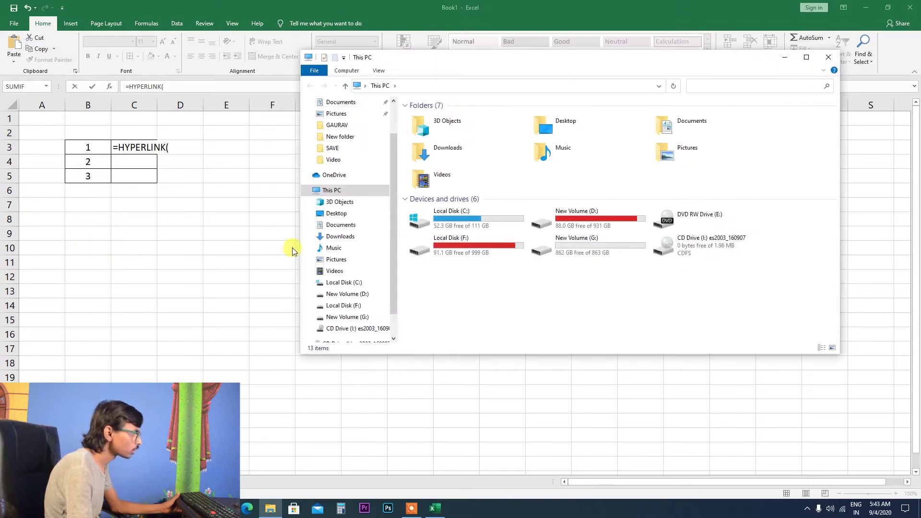
pyautogui.moveTo(477, 247)
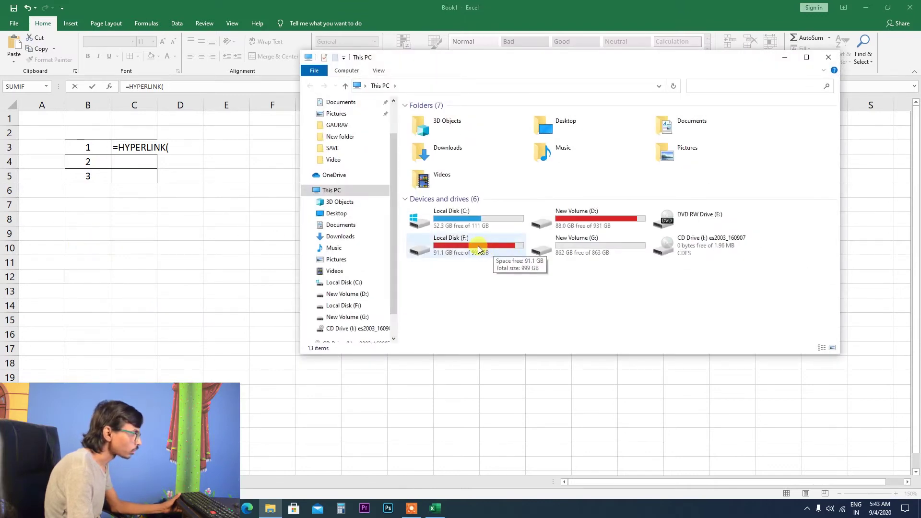
pyautogui.doubleClick(478, 245)
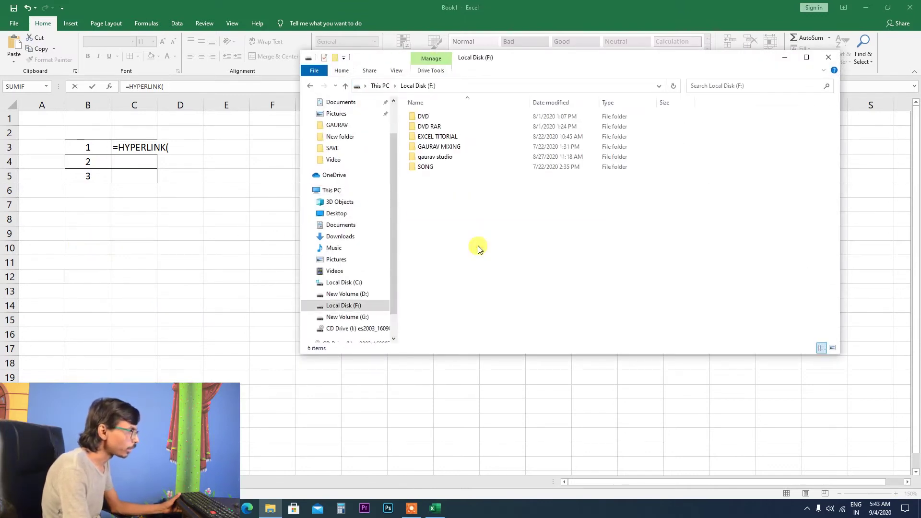
pyautogui.doubleClick(434, 157)
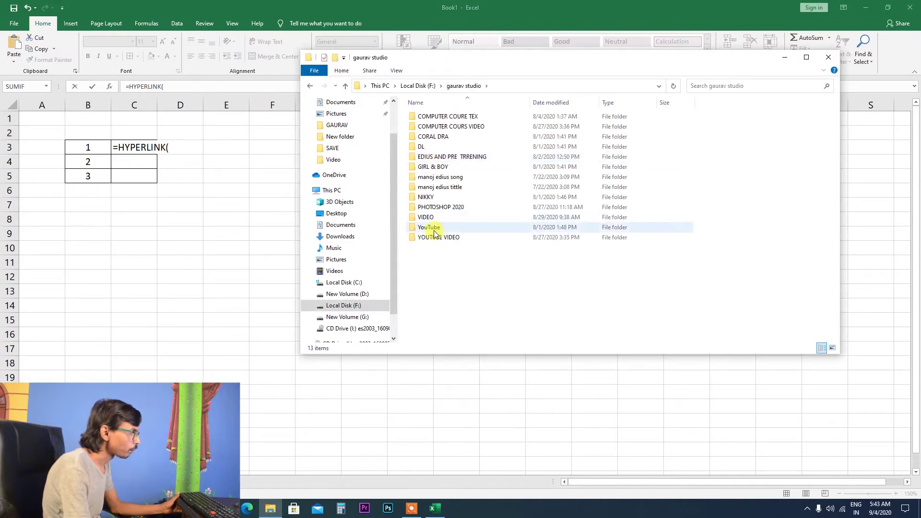
pyautogui.doubleClick(419, 147)
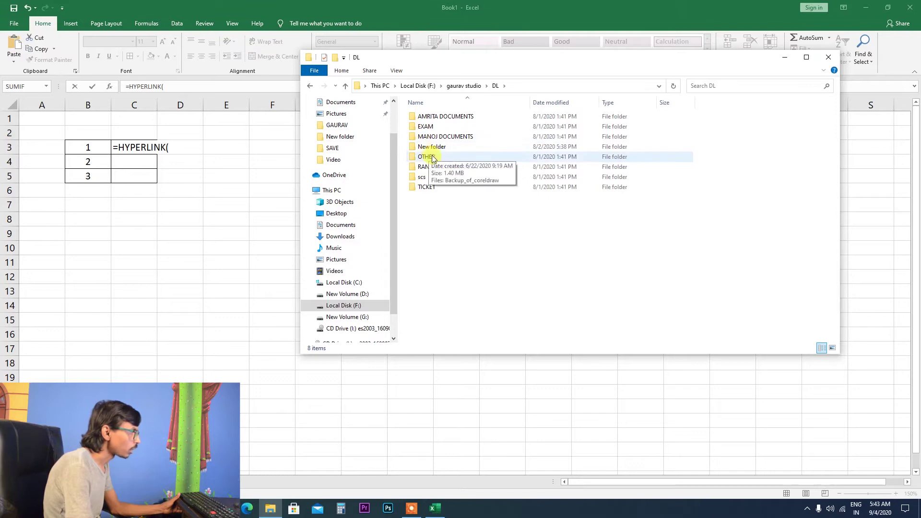
pyautogui.doubleClick(434, 137)
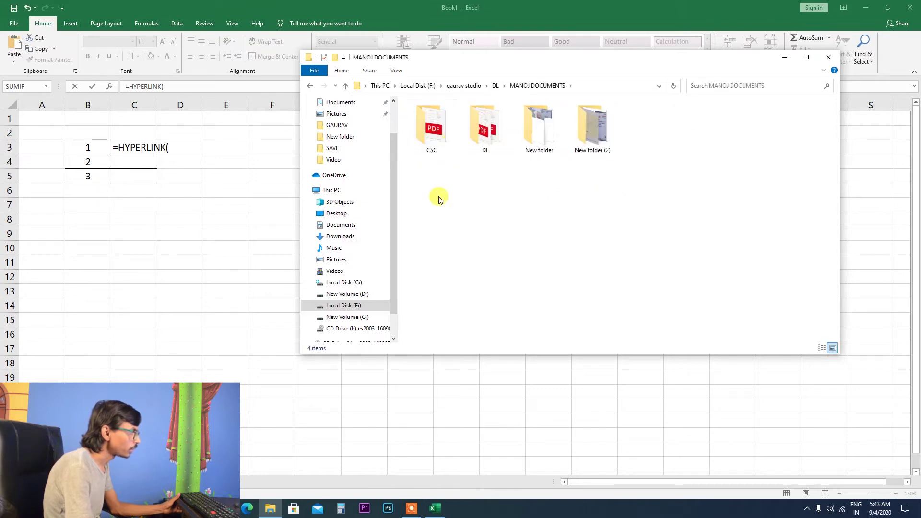
pyautogui.doubleClick(596, 144)
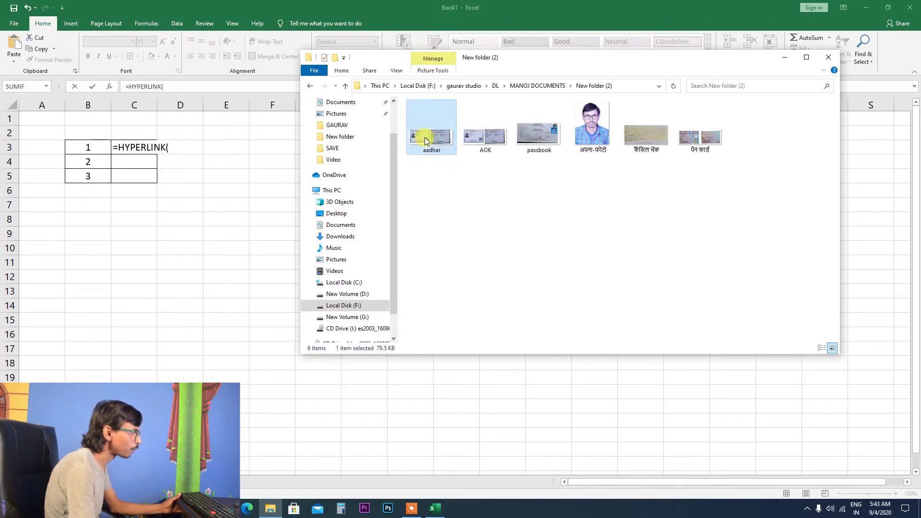
# Step: Copy the aadhar image's full path from its Properties Security tab
pyautogui.rightClick(424, 137)
pyautogui.click(453, 428)
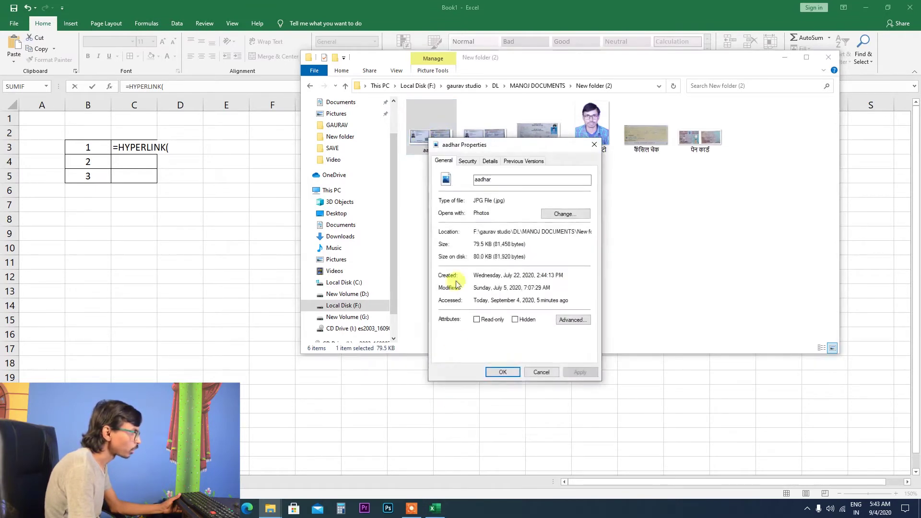
pyautogui.click(467, 161)
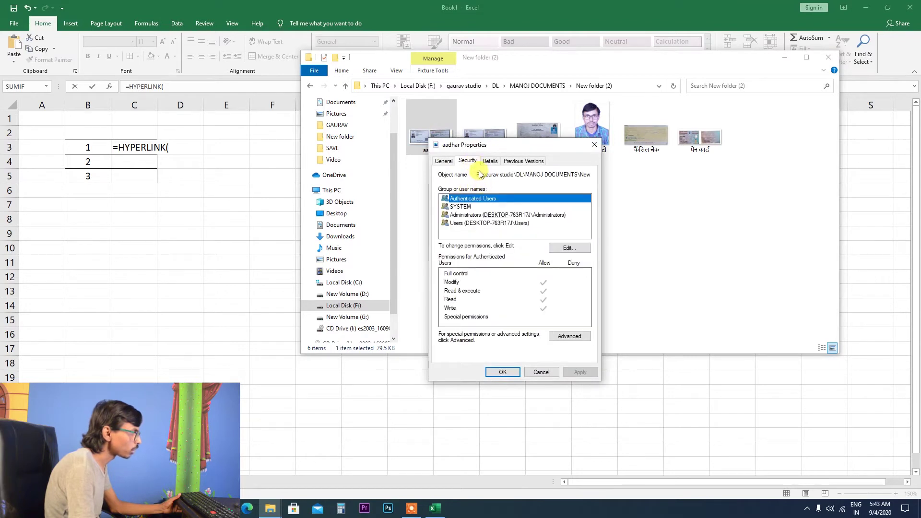
pyautogui.moveTo(477, 174); pyautogui.dragTo(618, 173)
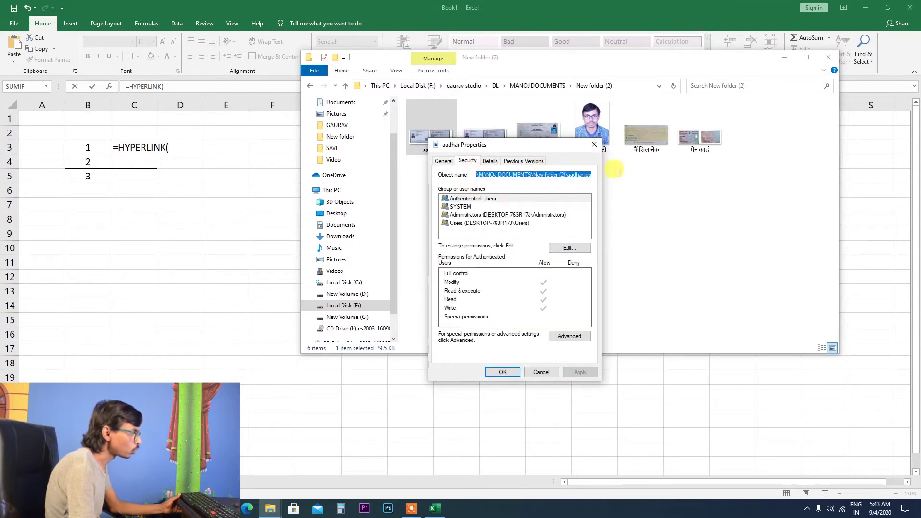
pyautogui.rightClick(570, 176)
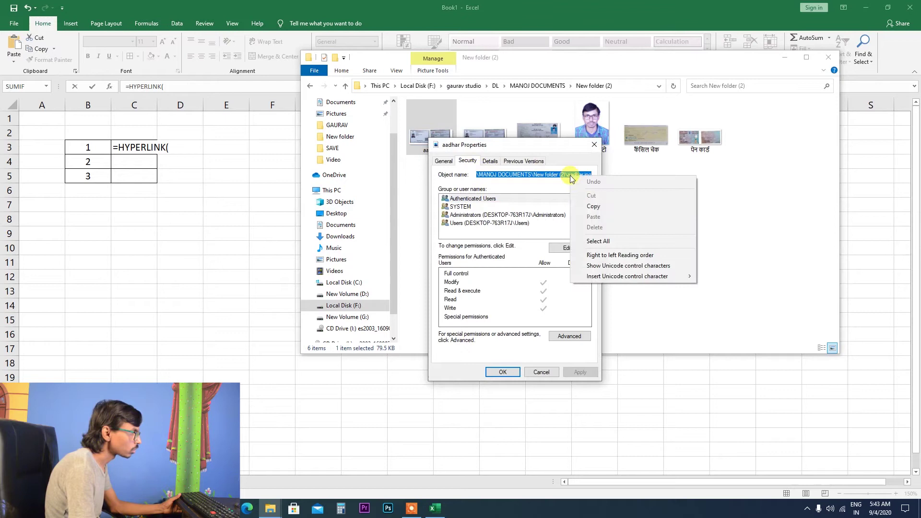
pyautogui.click(594, 206)
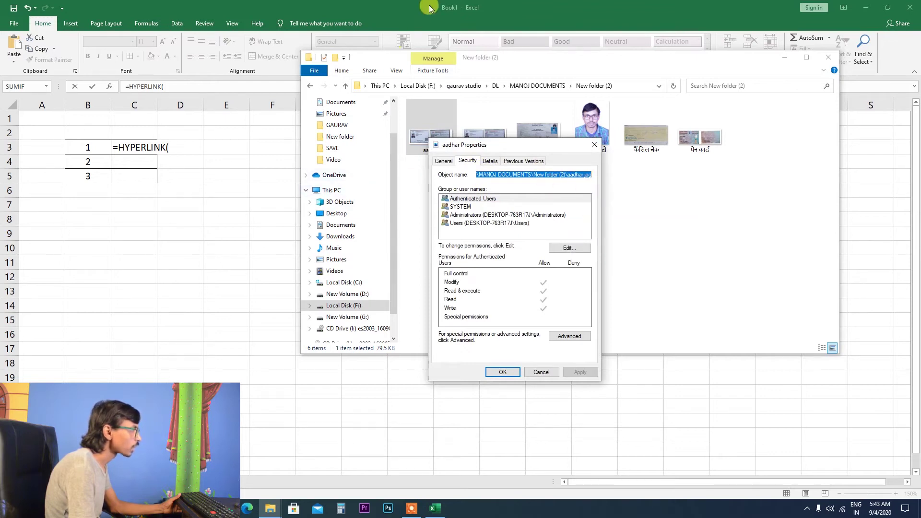
pyautogui.click(413, 12)
pyautogui.write('"')
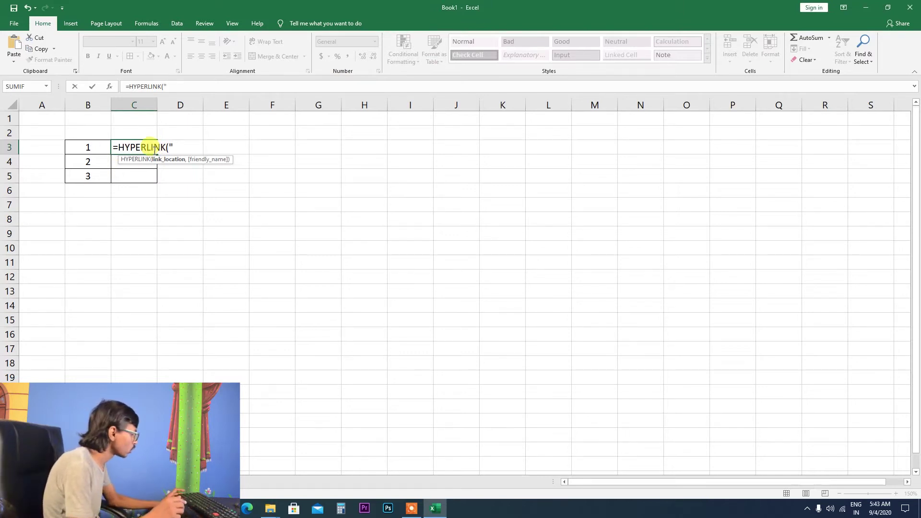
# Step: Paste the aadhar path into C3's HYPERLINK formula with the label "AADHAR CARD"
pyautogui.hotkey('ctrl', 'v')
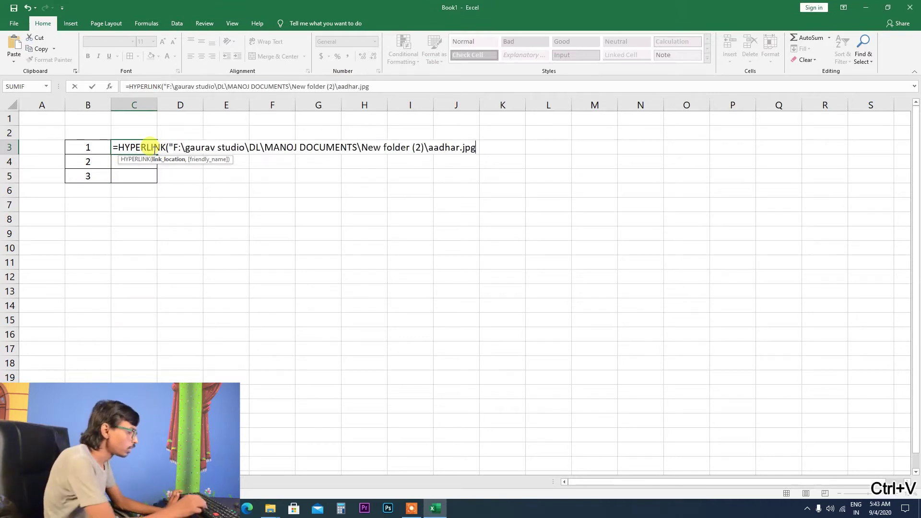
pyautogui.write('","AADHAR CARD')
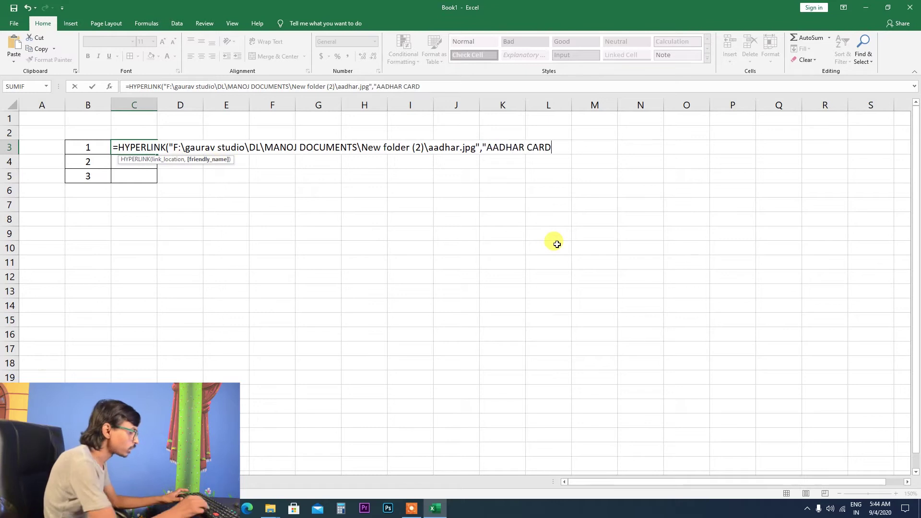
pyautogui.write('"')
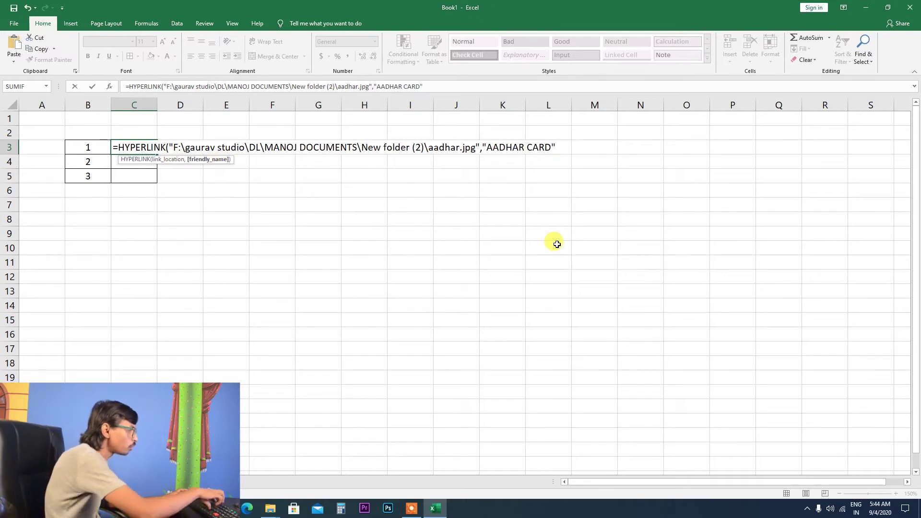
pyautogui.write(')')
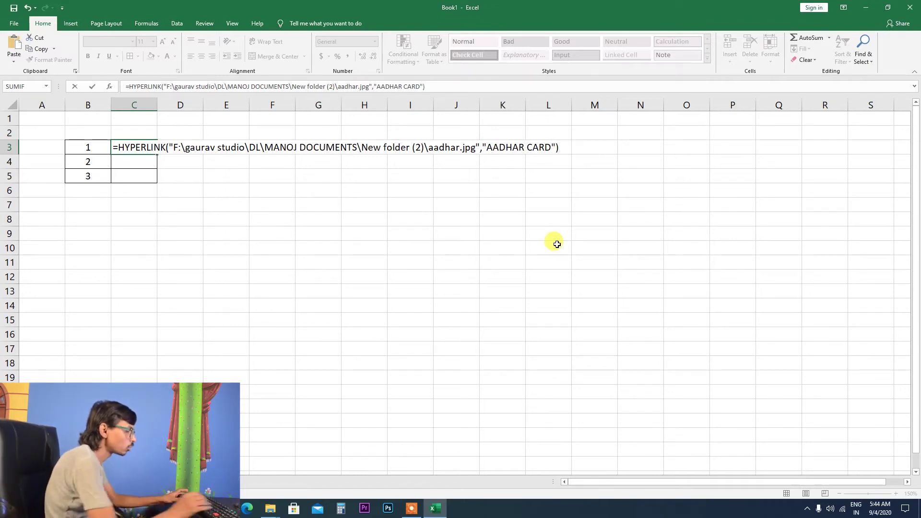
pyautogui.press('Return')
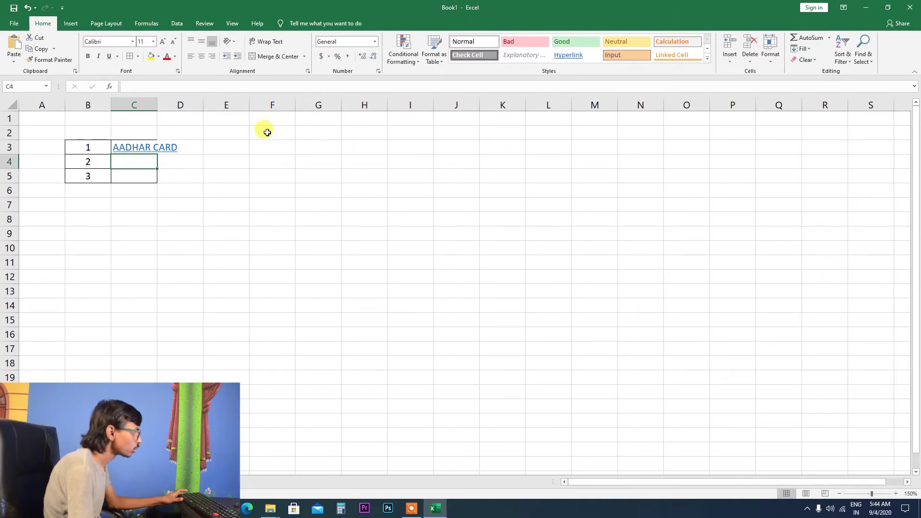
# Step: Widen column C and begin a =HYPERLINK( formula in C4
pyautogui.moveTo(155, 105); pyautogui.dragTo(180, 104)
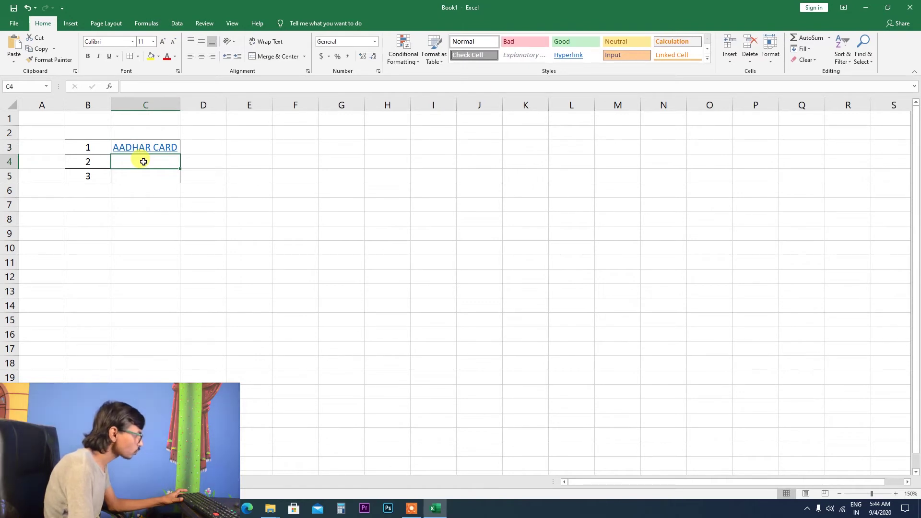
pyautogui.write('=')
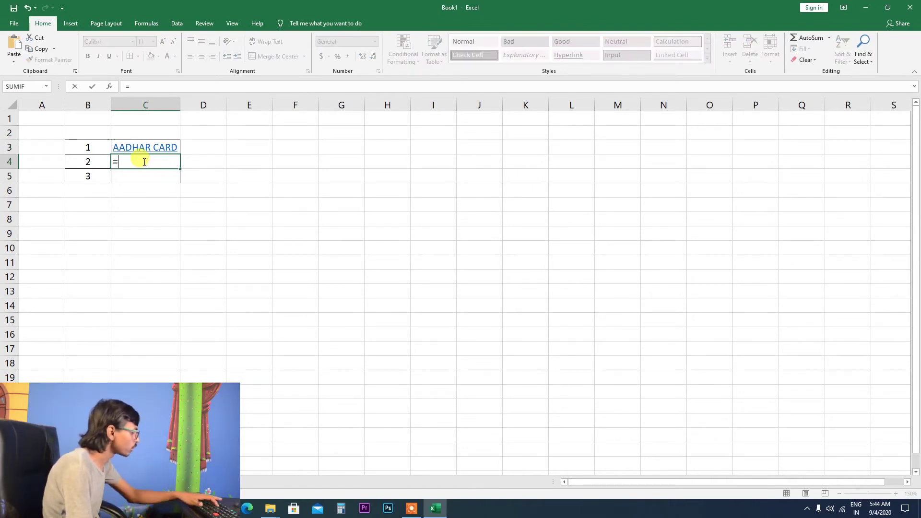
pyautogui.write('hy')
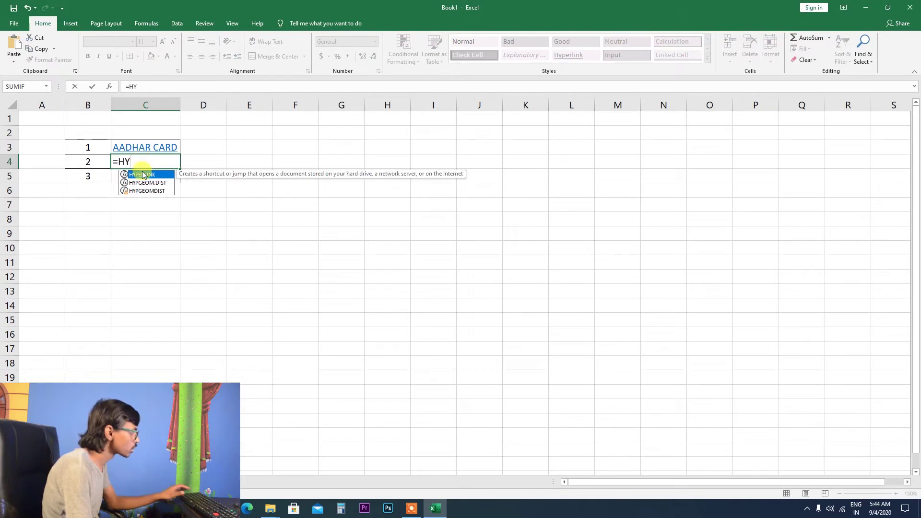
pyautogui.doubleClick(145, 175)
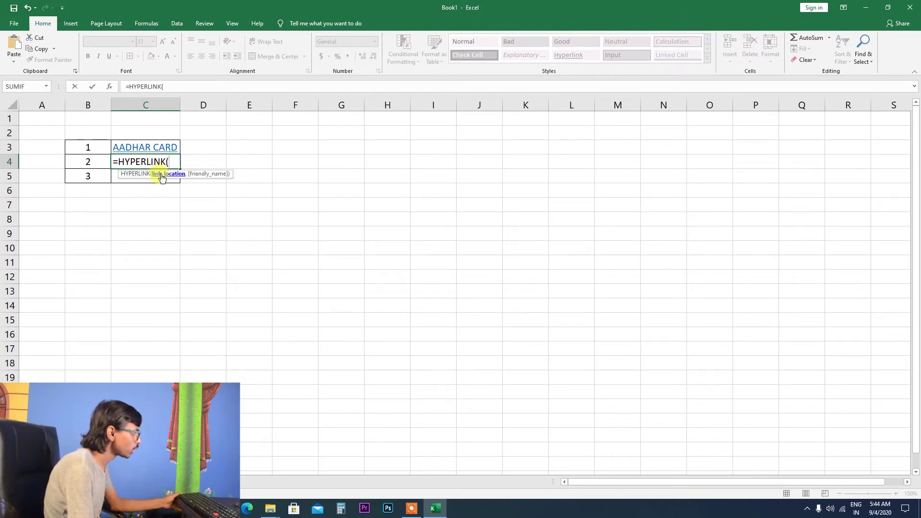
pyautogui.moveTo(269, 507)
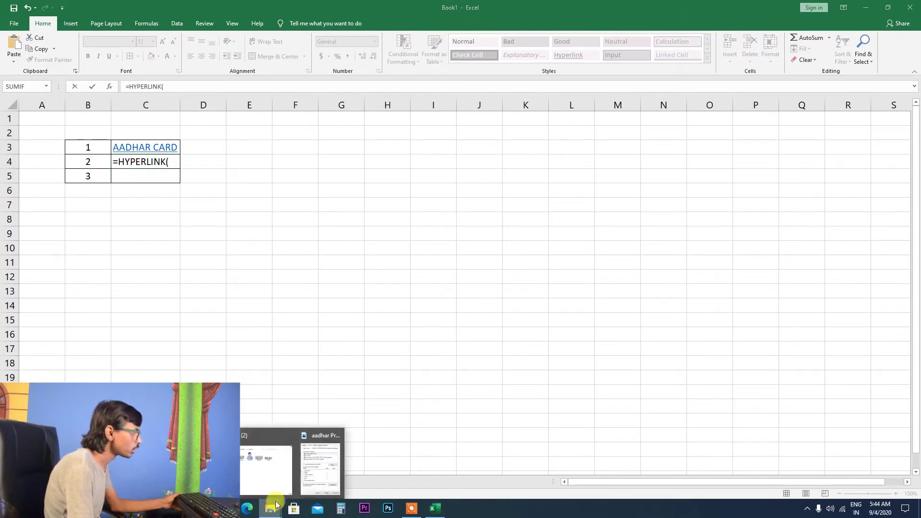
# Step: Copy the अपना-फोटो photo's full path from its Properties Security tab
pyautogui.click(286, 470)
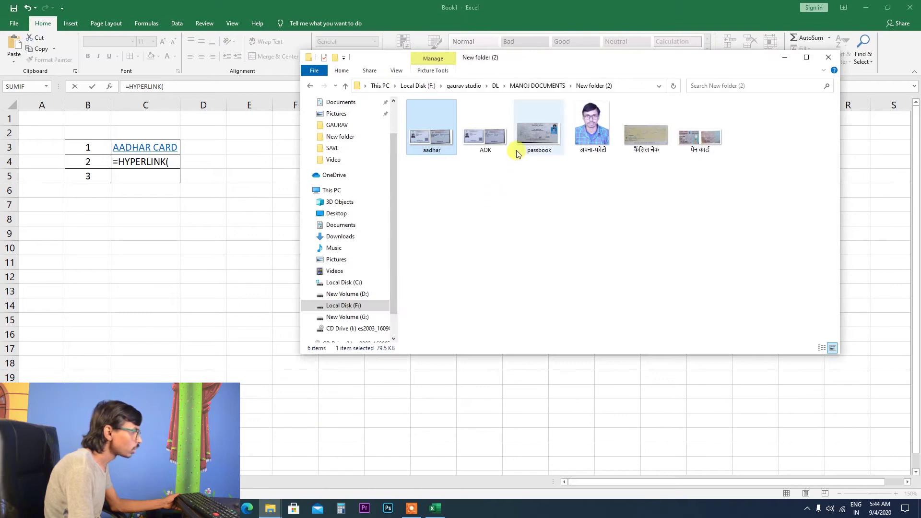
pyautogui.rightClick(597, 136)
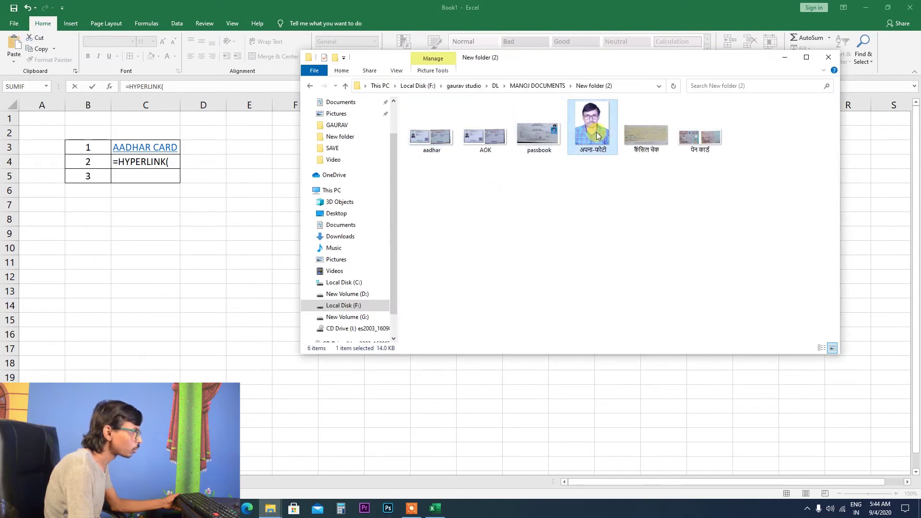
pyautogui.click(624, 423)
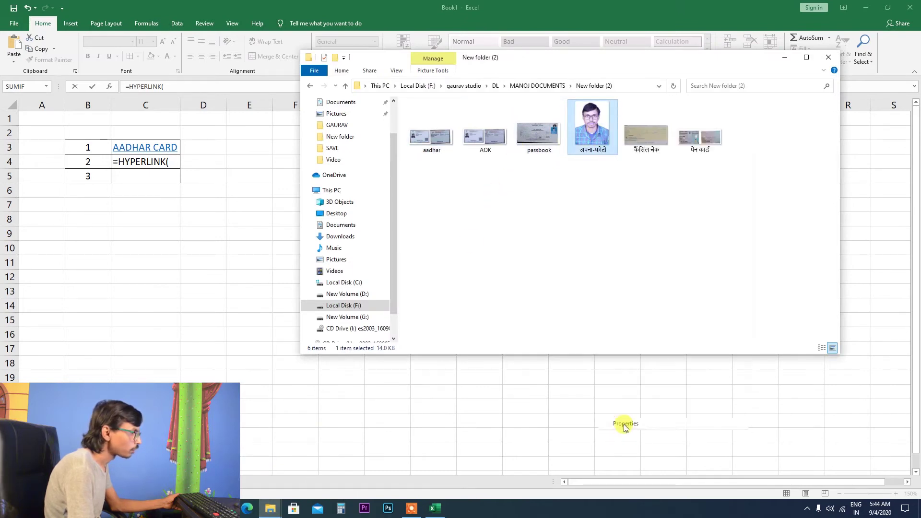
pyautogui.click(642, 156)
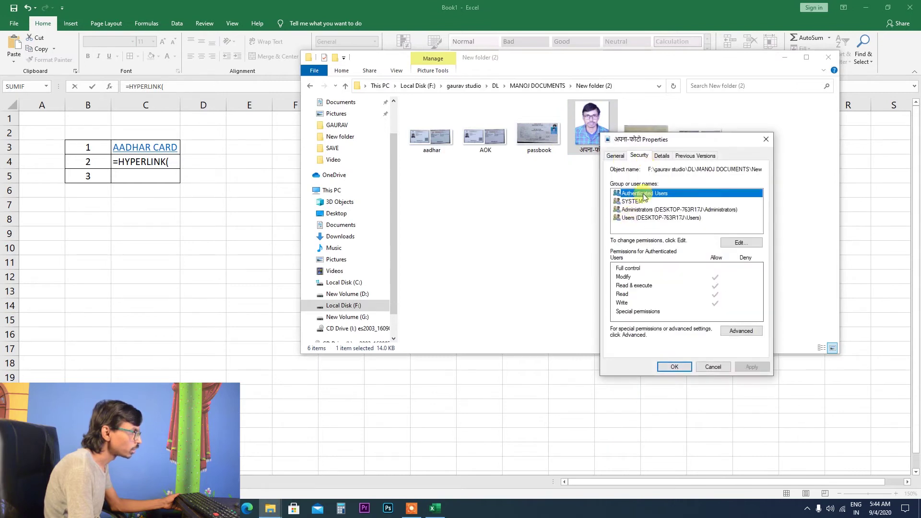
pyautogui.moveTo(648, 168); pyautogui.dragTo(760, 169)
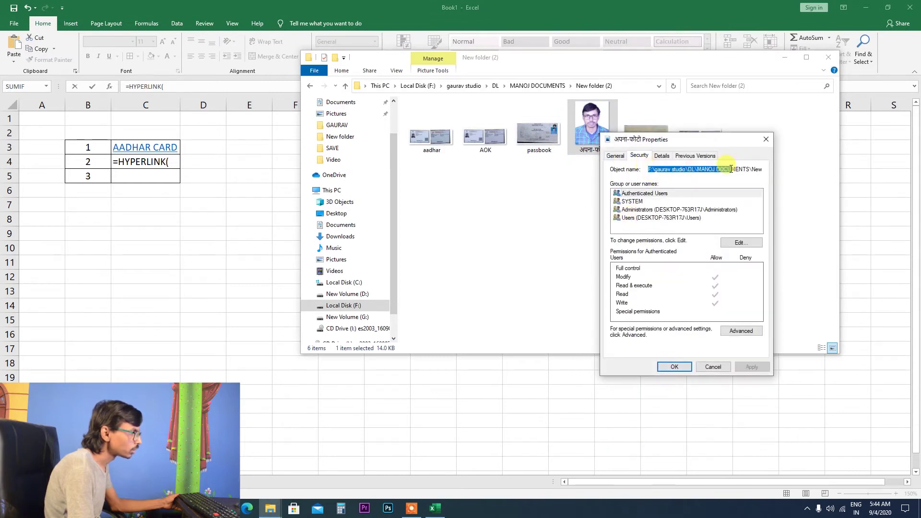
pyautogui.rightClick(731, 172)
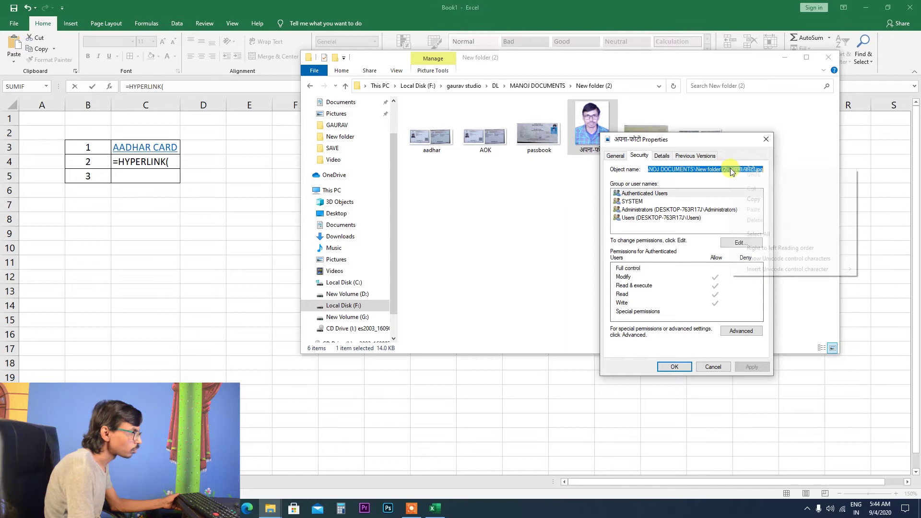
pyautogui.click(752, 200)
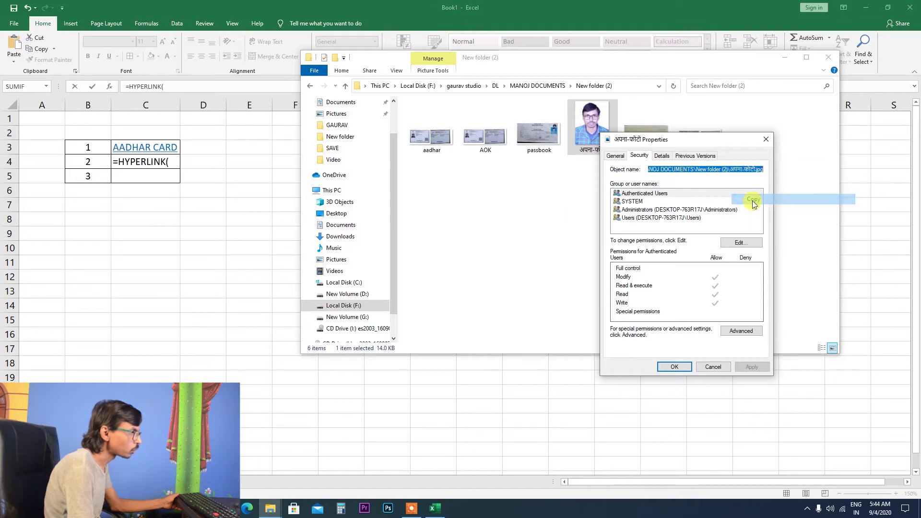
pyautogui.click(167, 162)
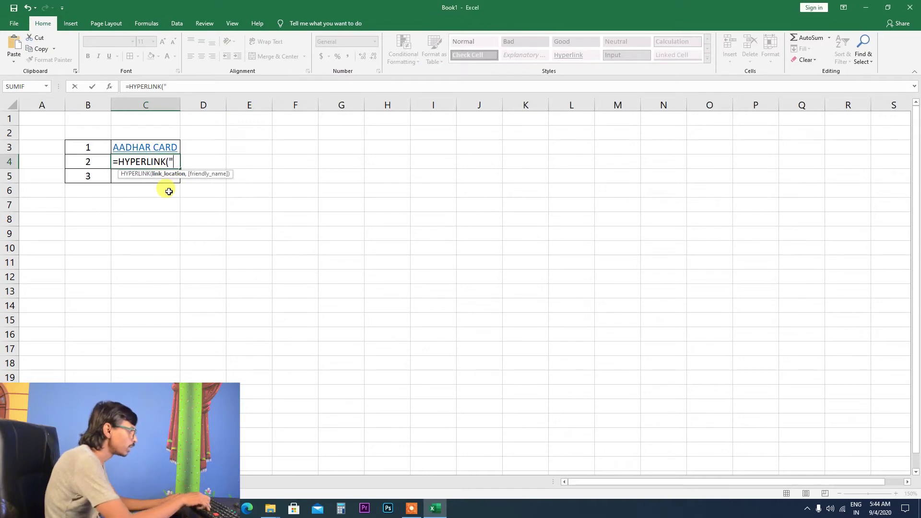
# Step: Paste the photo path into C4's HYPERLINK formula with the label "PHOTO"
pyautogui.hotkey('ctrl', 'v')
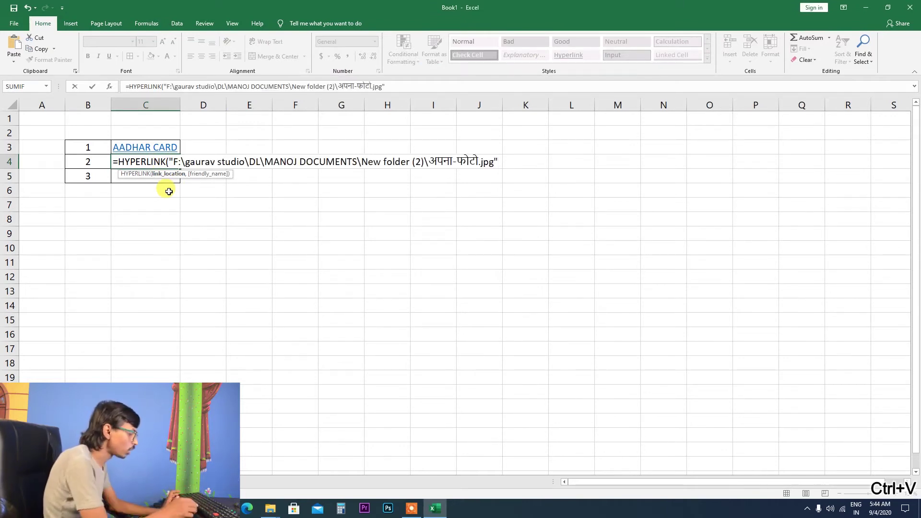
pyautogui.write(',"PHOTO')
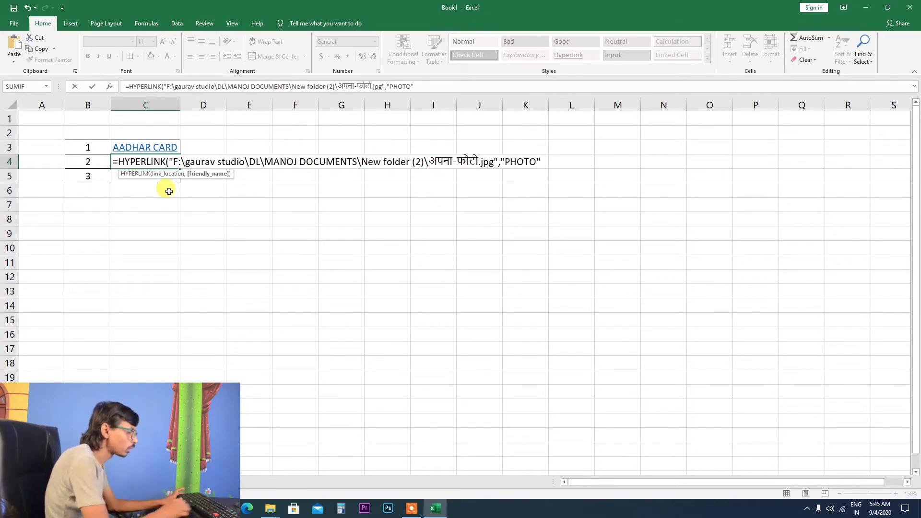
pyautogui.write(')')
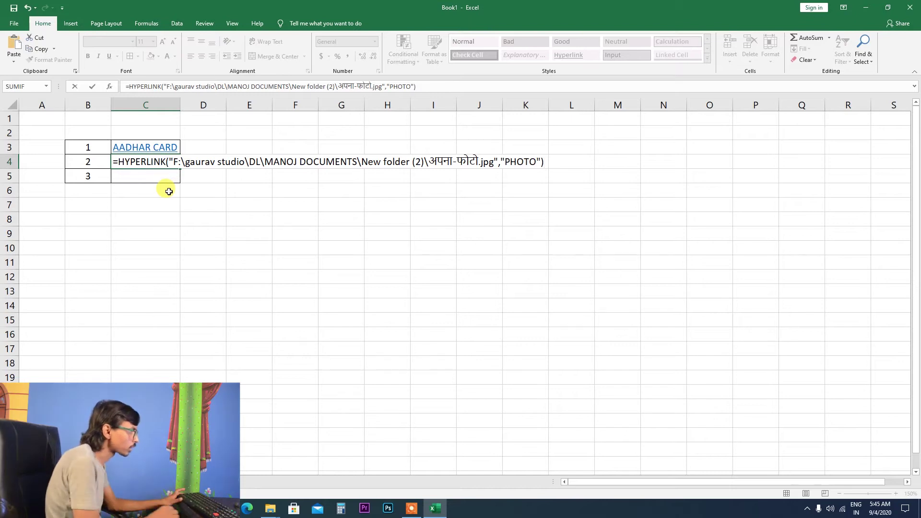
pyautogui.press('Return')
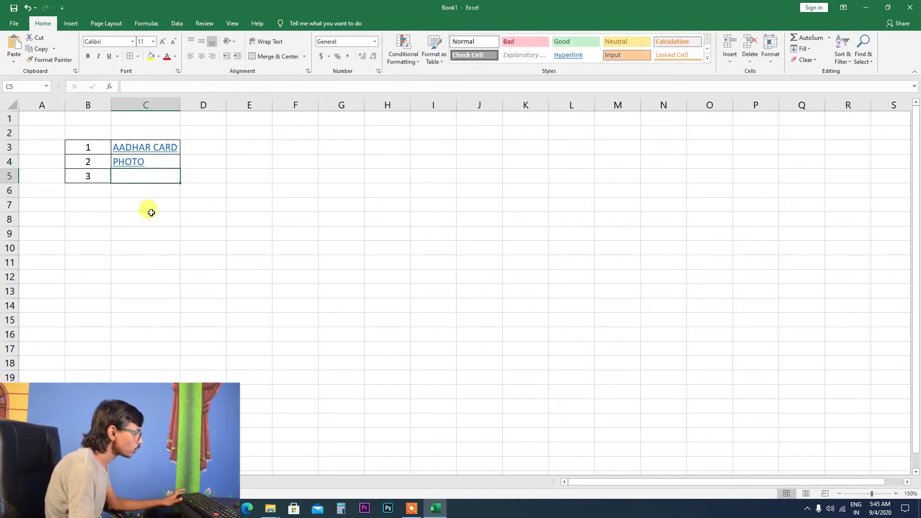
# Step: Start a =HYPERLINK( formula in cell C5
pyautogui.write('=')
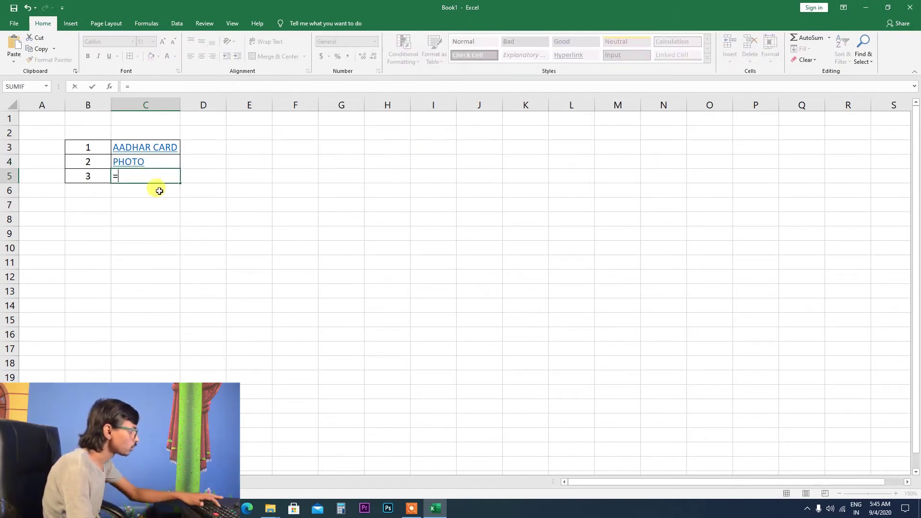
pyautogui.write('HY')
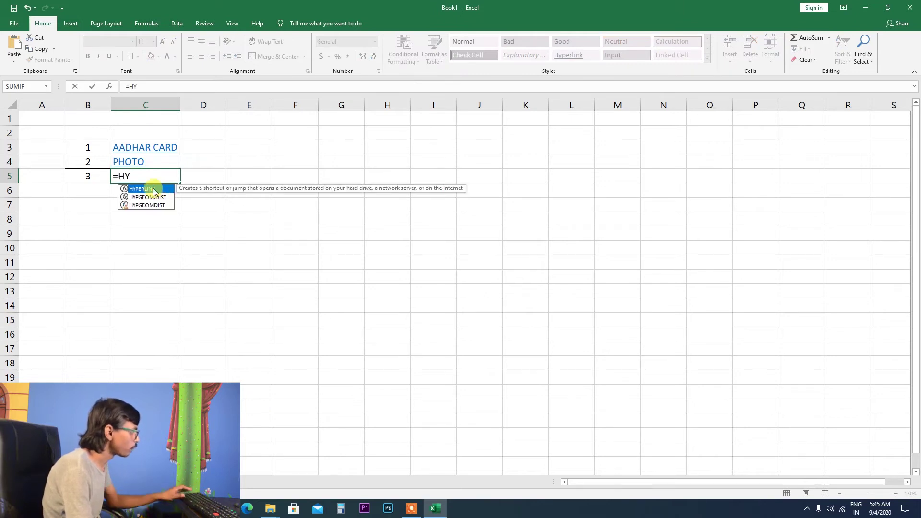
pyautogui.press('Tab')
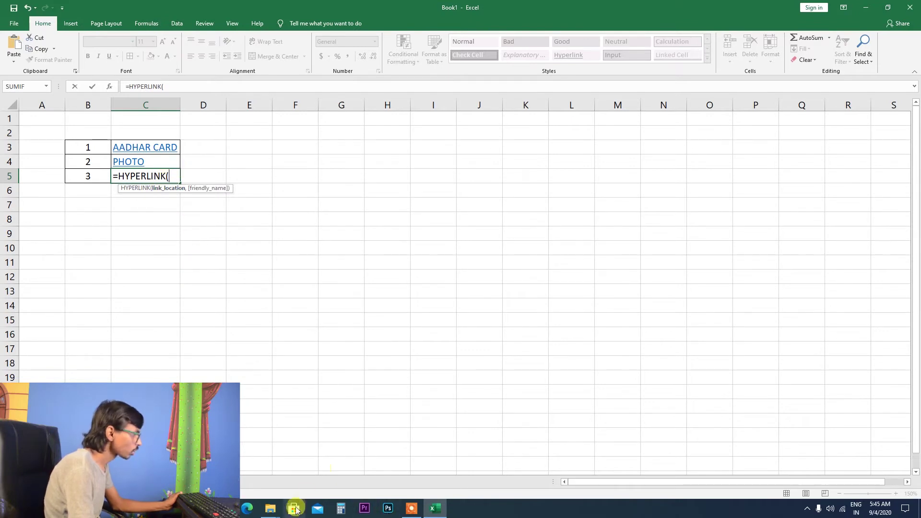
pyautogui.click(271, 510)
# Step: Copy the पैन कार्ड image's full path from its Properties Security tab
pyautogui.click(297, 449)
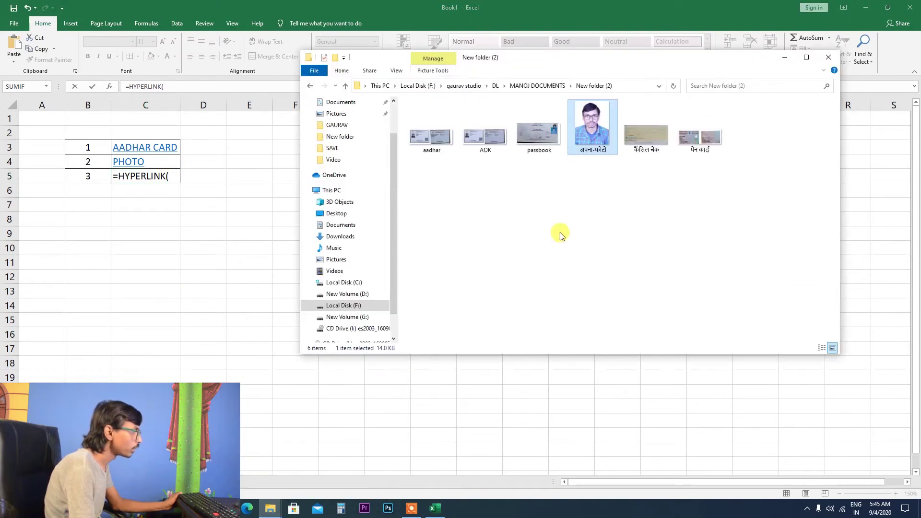
pyautogui.click(698, 140)
pyautogui.rightClick(698, 139)
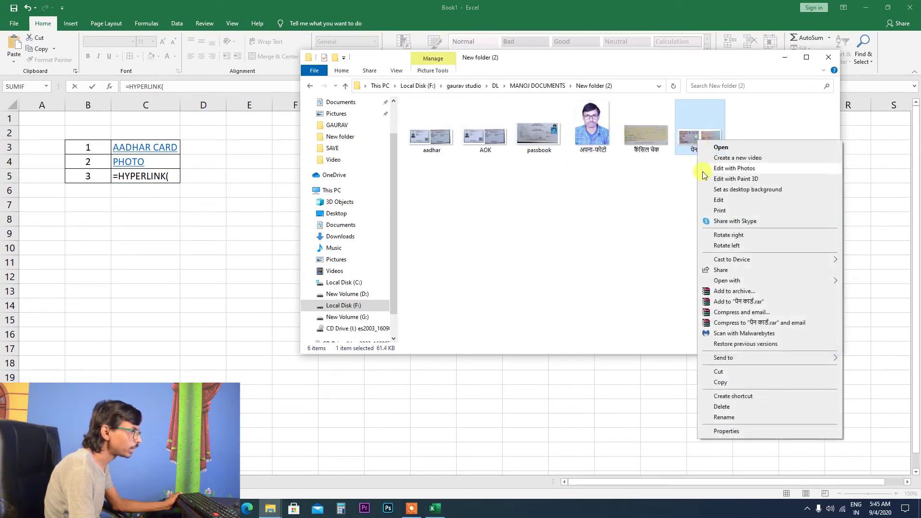
pyautogui.click(716, 437)
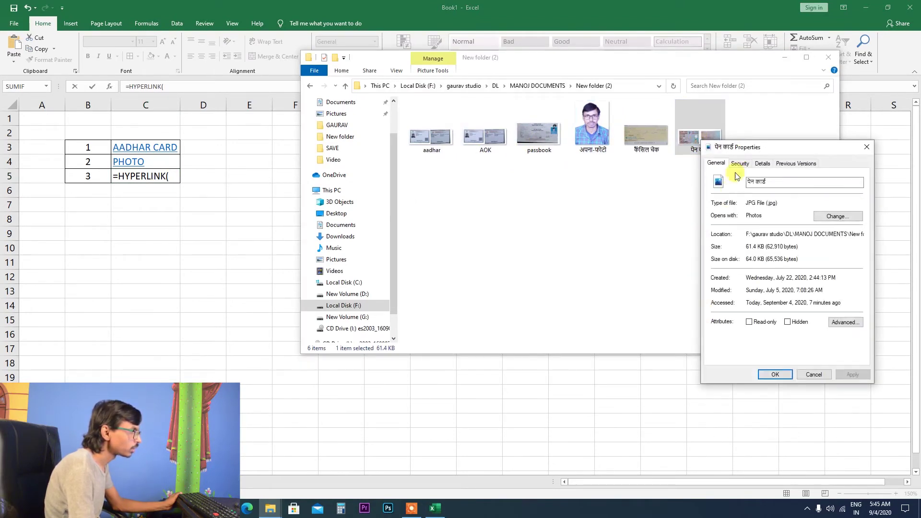
pyautogui.click(739, 163)
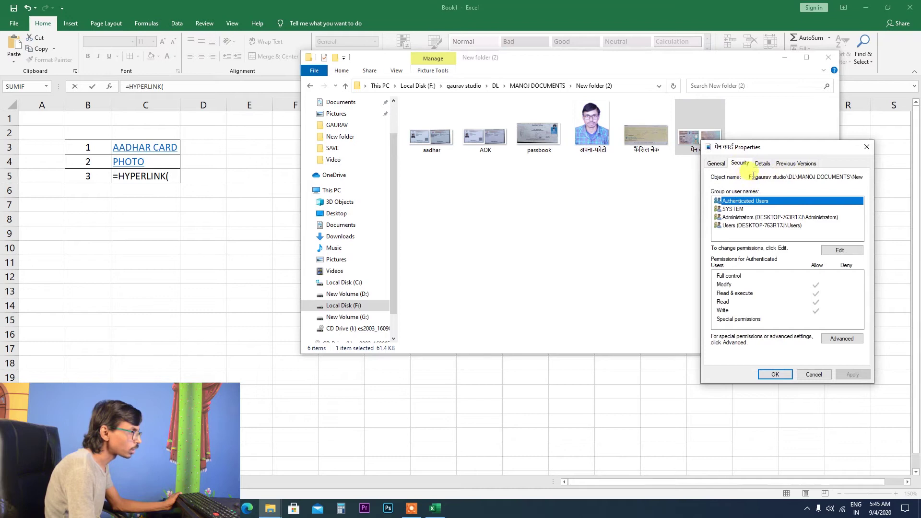
pyautogui.moveTo(750, 176); pyautogui.dragTo(893, 180)
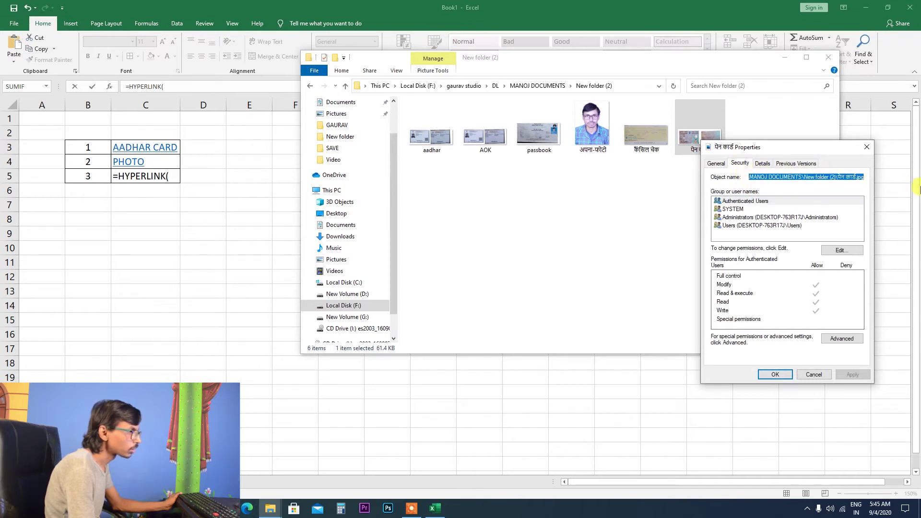
pyautogui.rightClick(793, 175)
pyautogui.click(816, 210)
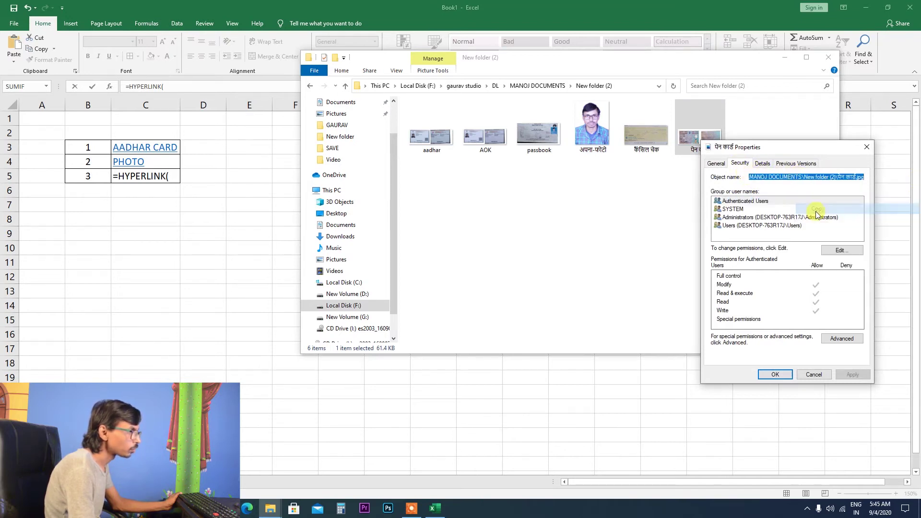
pyautogui.click(169, 176)
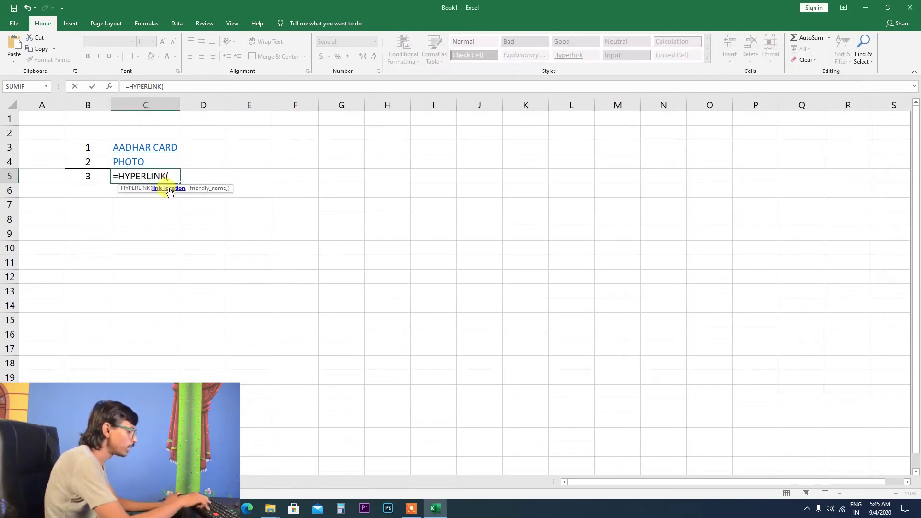
# Step: Finish C5's formula with the pasted पेन कार्ड.jpg path and the label "PAN CARD"
pyautogui.write('"')
pyautogui.hotkey('ctrl', 'v')
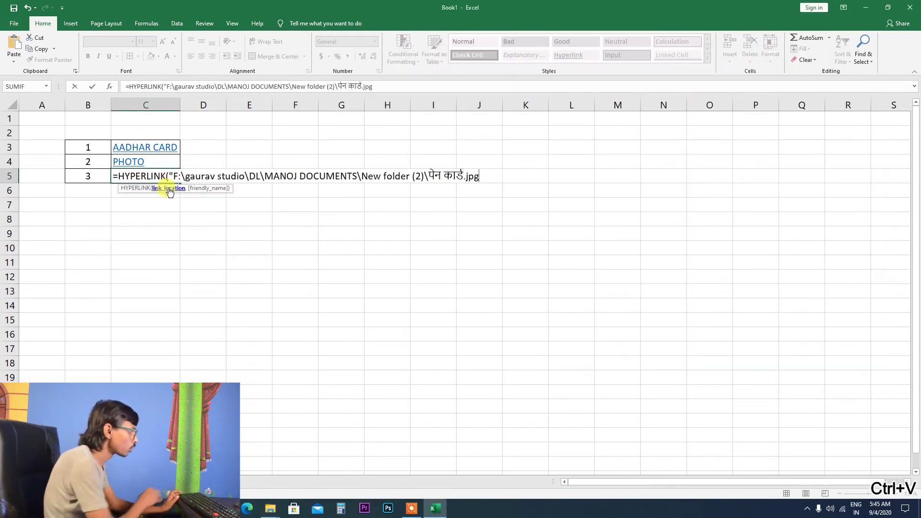
pyautogui.write('"')
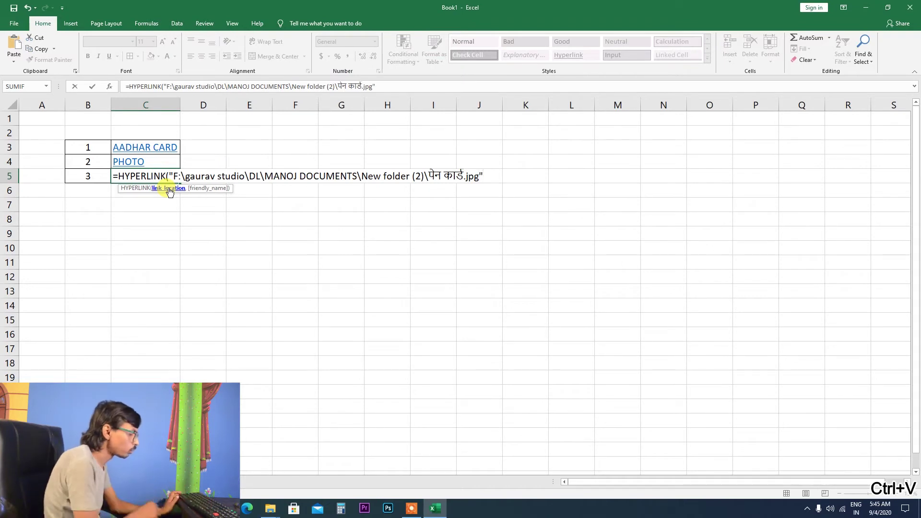
pyautogui.write(',"PAN CARD')
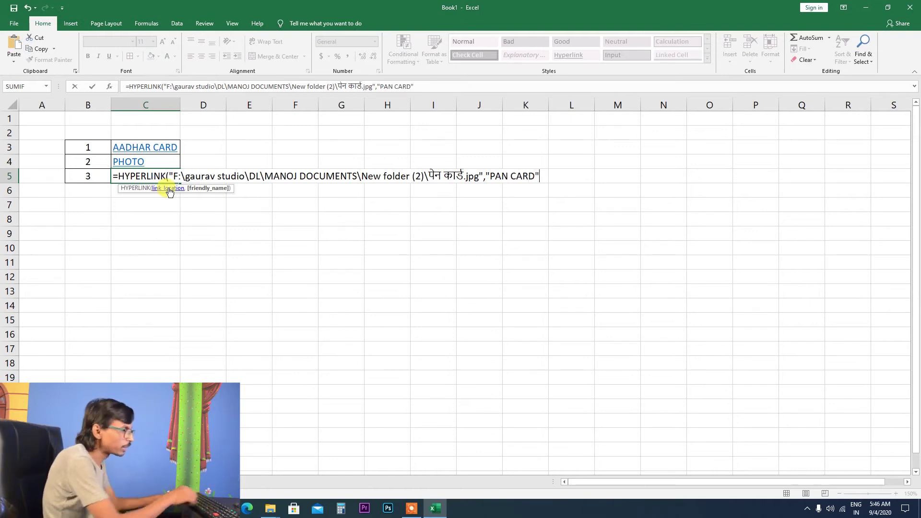
pyautogui.write(')')
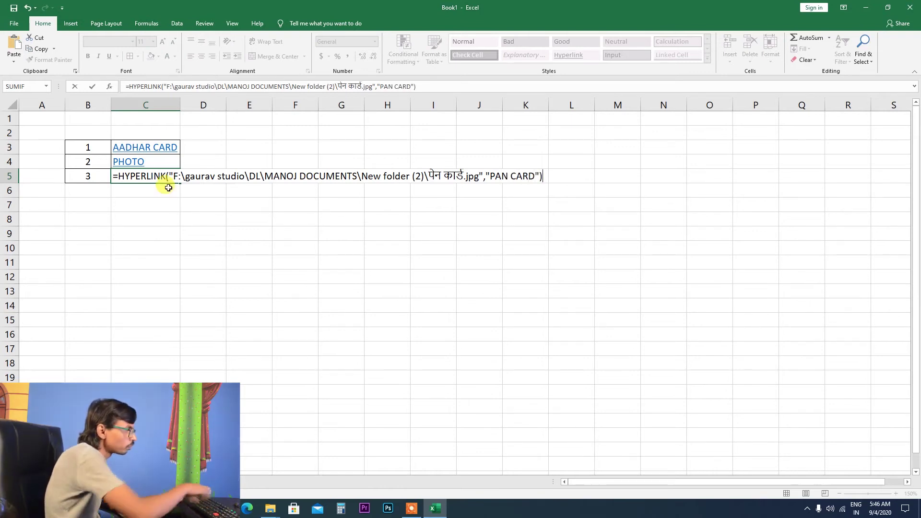
pyautogui.press('Return')
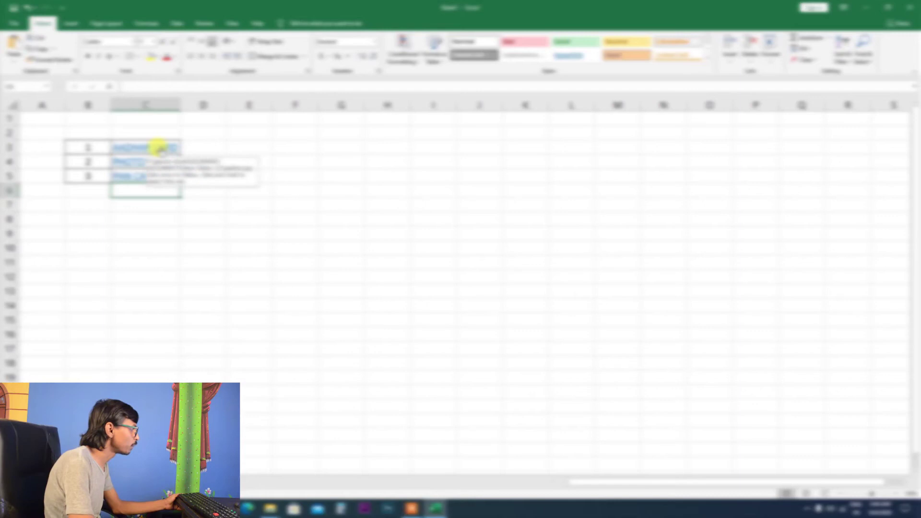
# Step: Test the AADHAR CARD, PHOTO and PAN CARD links, closing each image in Photos
pyautogui.click(158, 147)
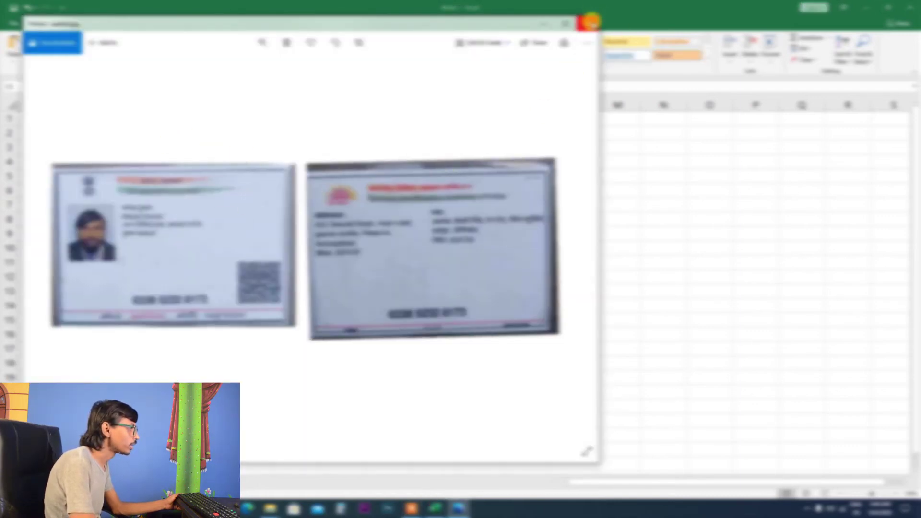
pyautogui.click(590, 21)
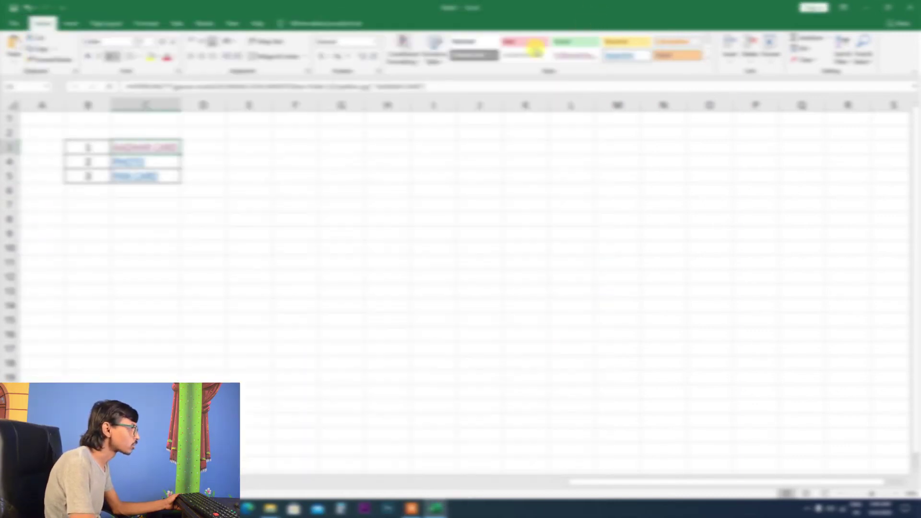
pyautogui.click(133, 161)
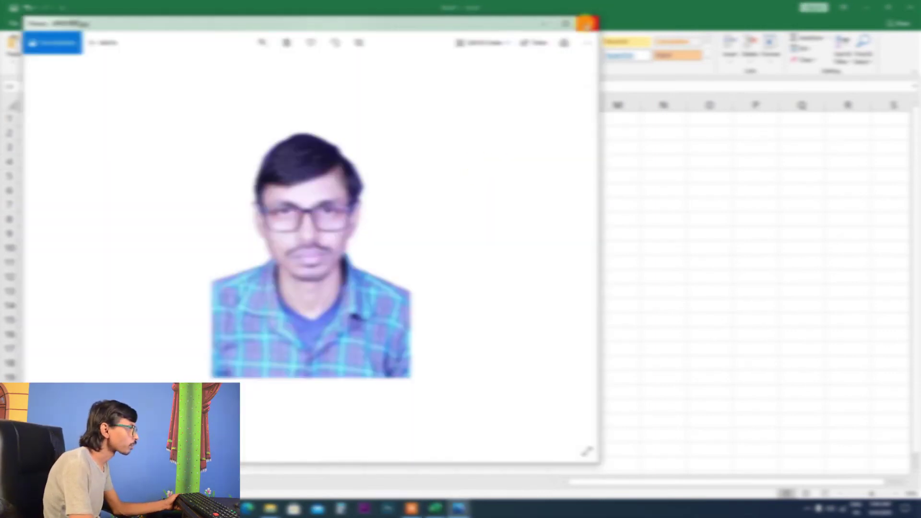
pyautogui.click(588, 23)
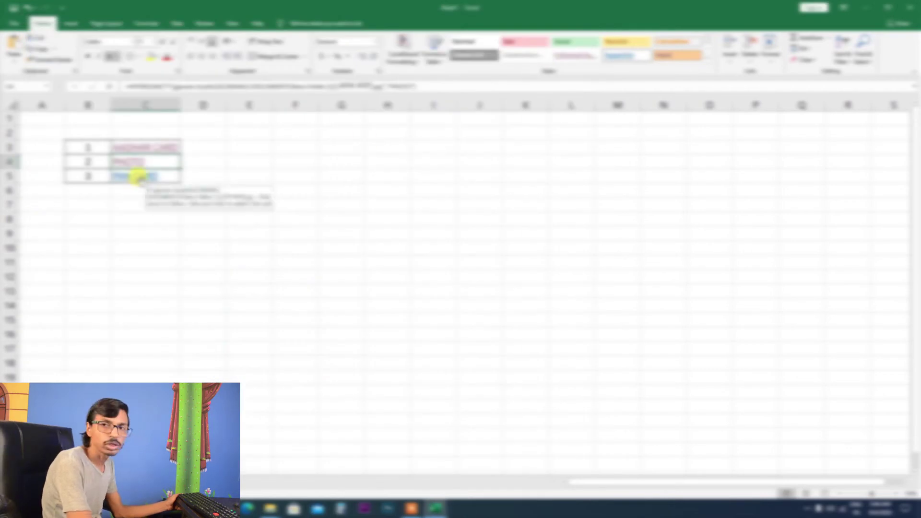
pyautogui.click(139, 177)
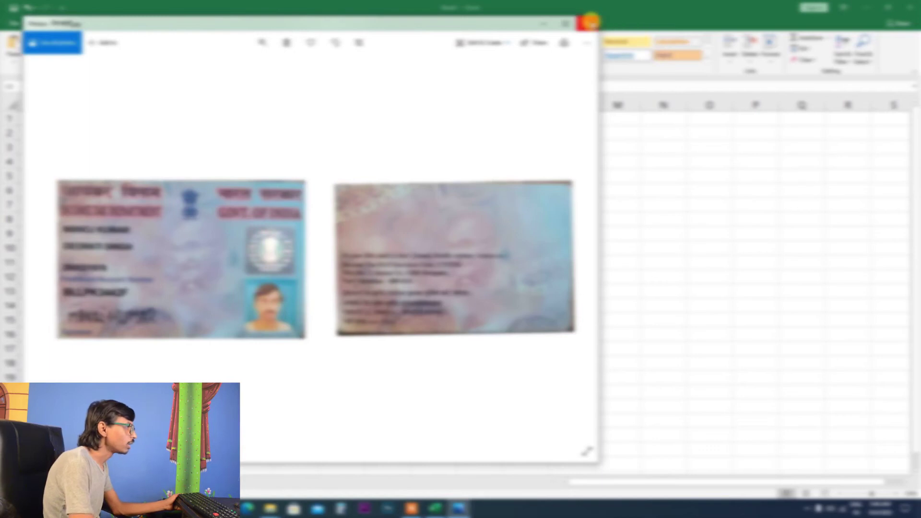
pyautogui.click(590, 22)
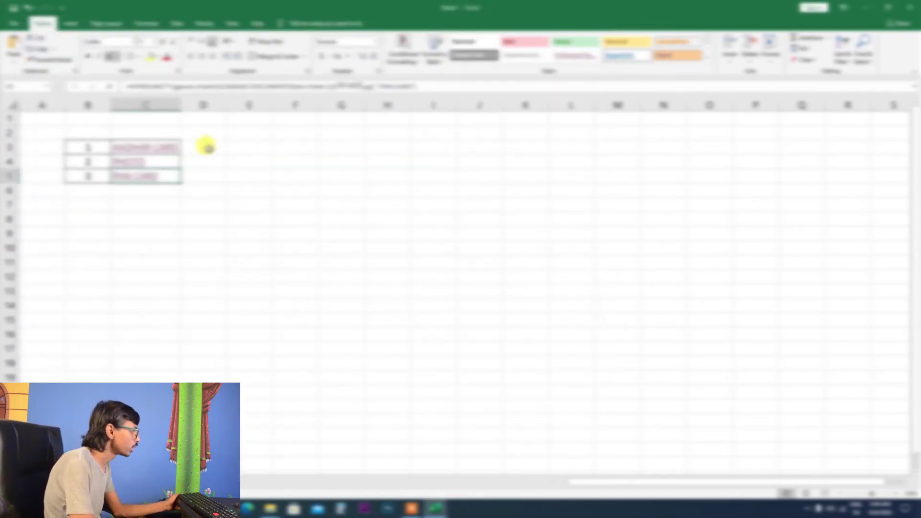
pyautogui.click(244, 147)
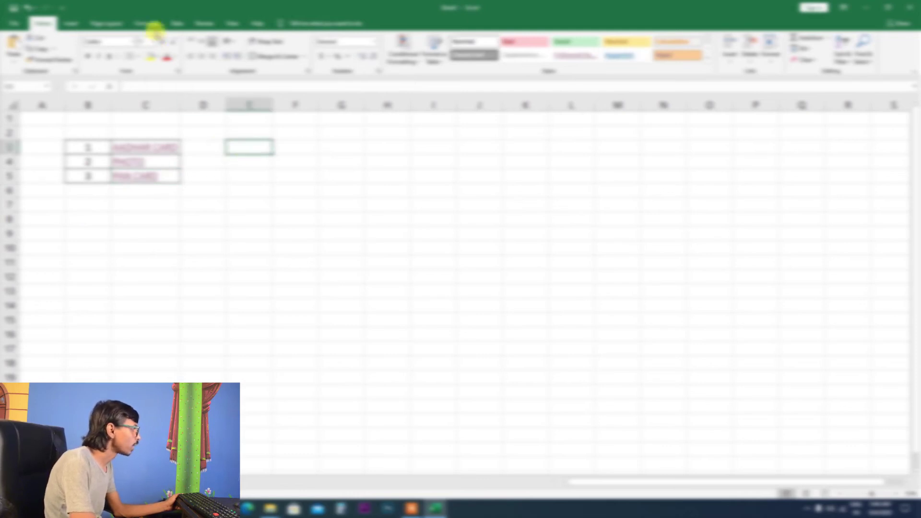
pyautogui.click(146, 23)
# Step: Start a HYPERLINK formula in E3 through Insert Function
pyautogui.click(16, 48)
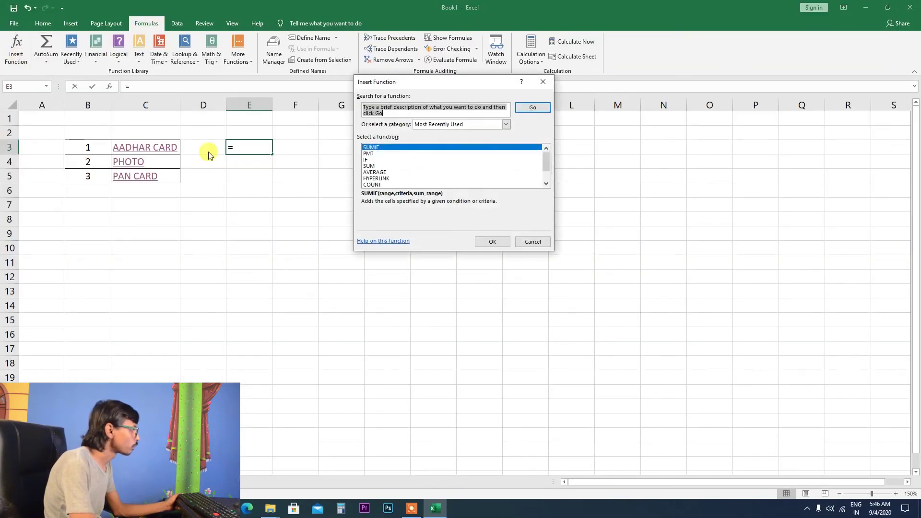
pyautogui.click(376, 178)
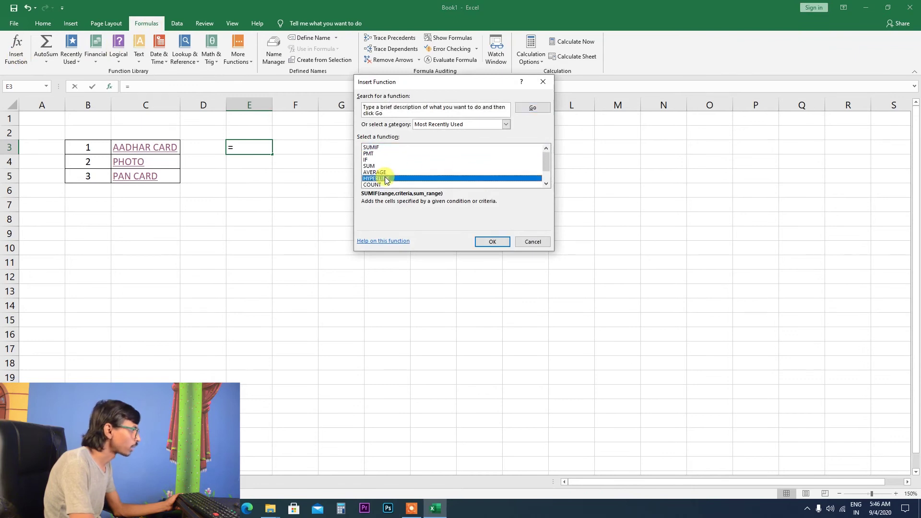
pyautogui.click(498, 243)
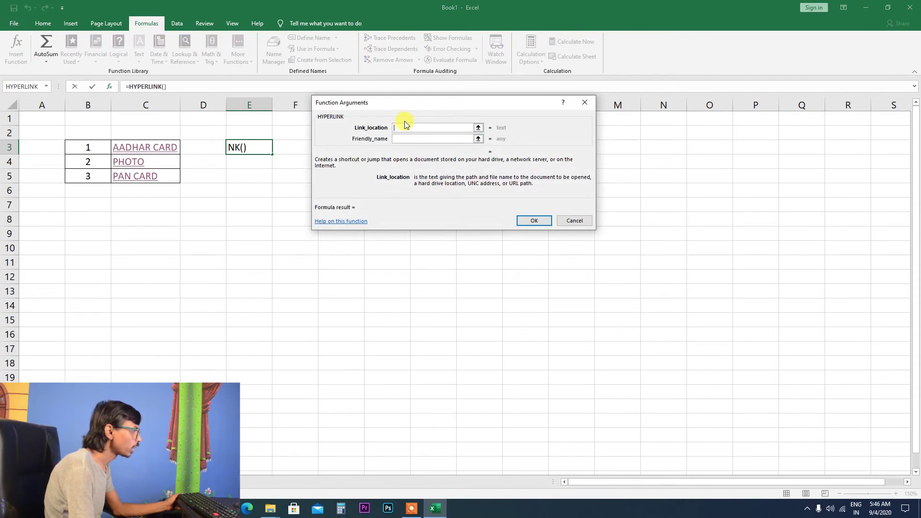
# Step: Copy the aadhar image's full path from its file Properties Security Object name
pyautogui.click(270, 509)
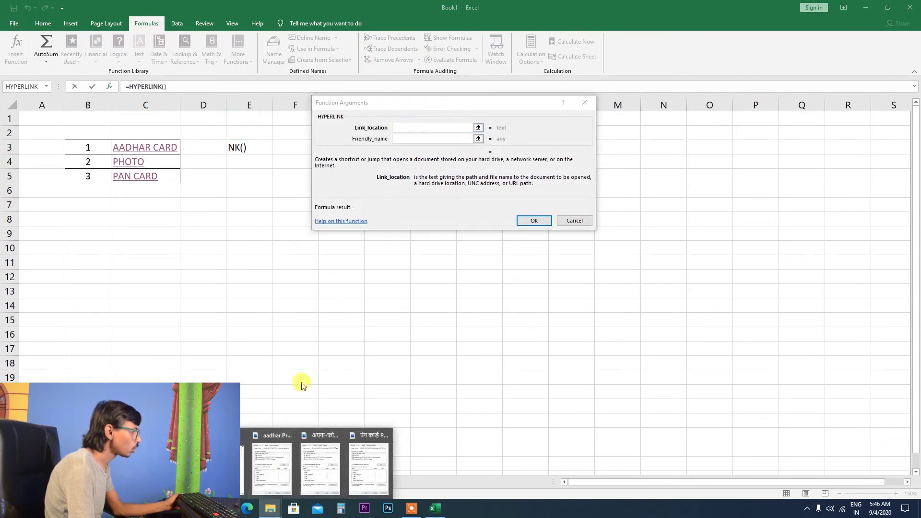
pyautogui.click(271, 463)
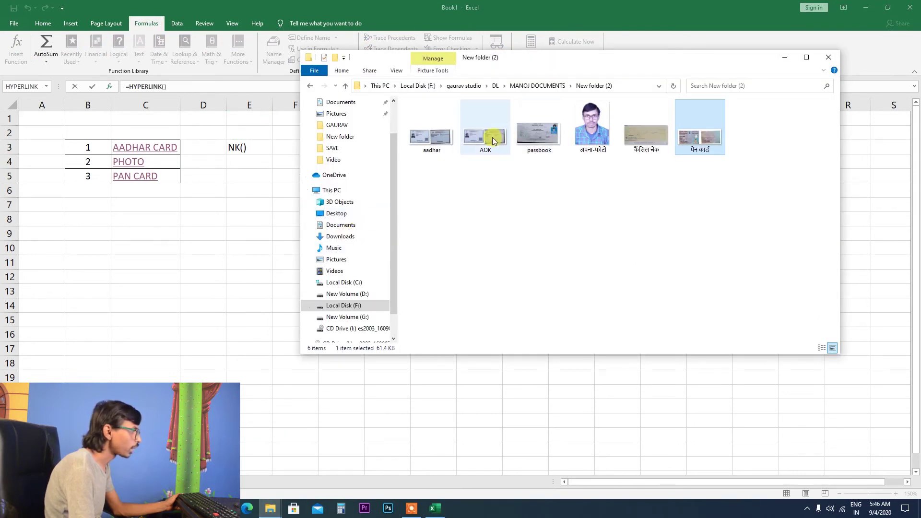
pyautogui.rightClick(436, 146)
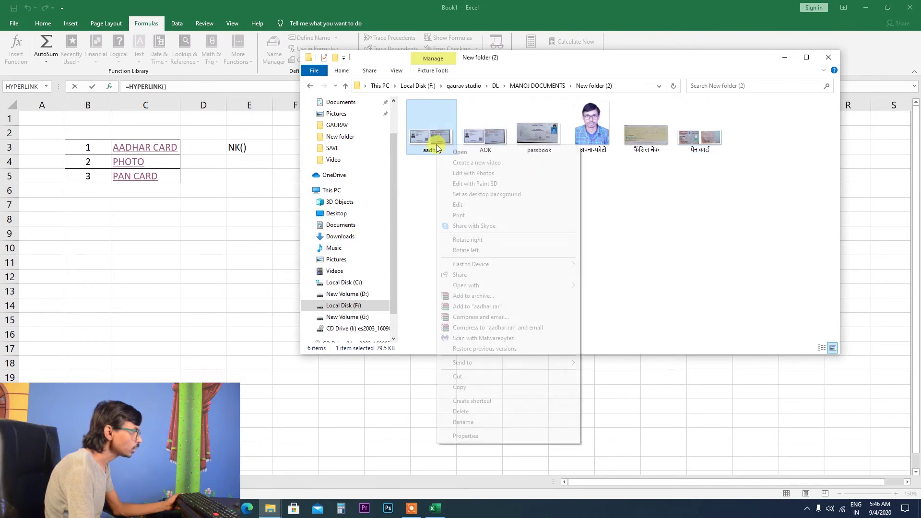
pyautogui.click(465, 436)
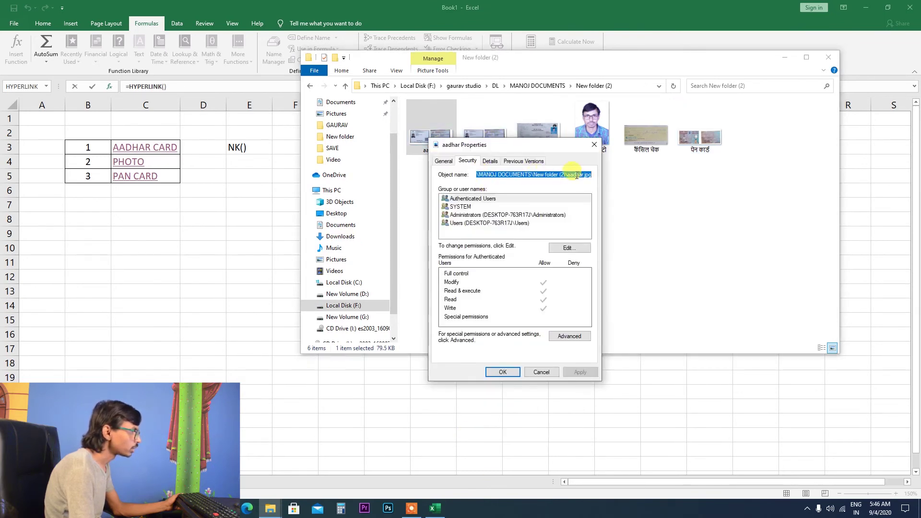
pyautogui.rightClick(545, 176)
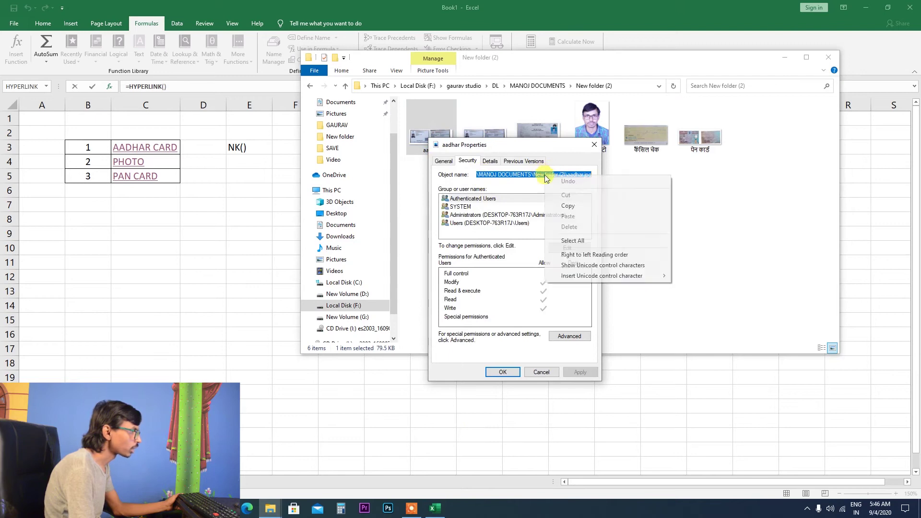
pyautogui.click(571, 206)
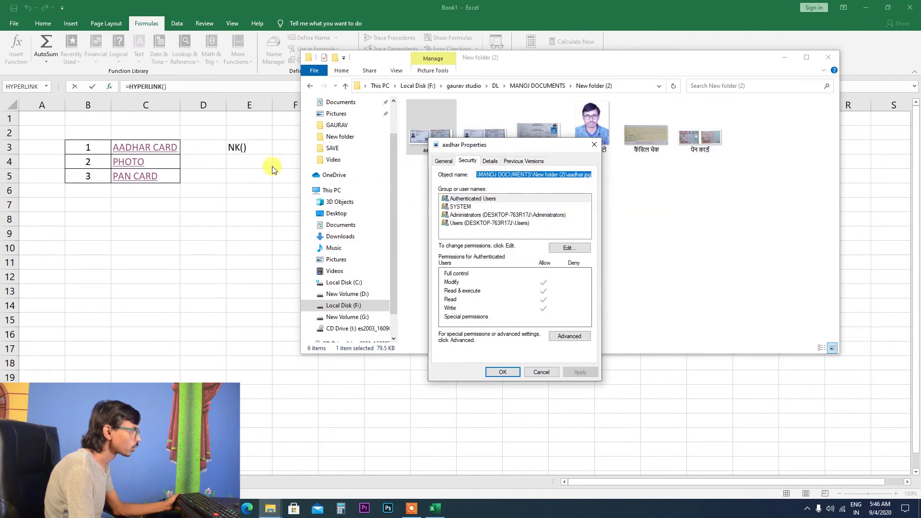
pyautogui.click(626, 11)
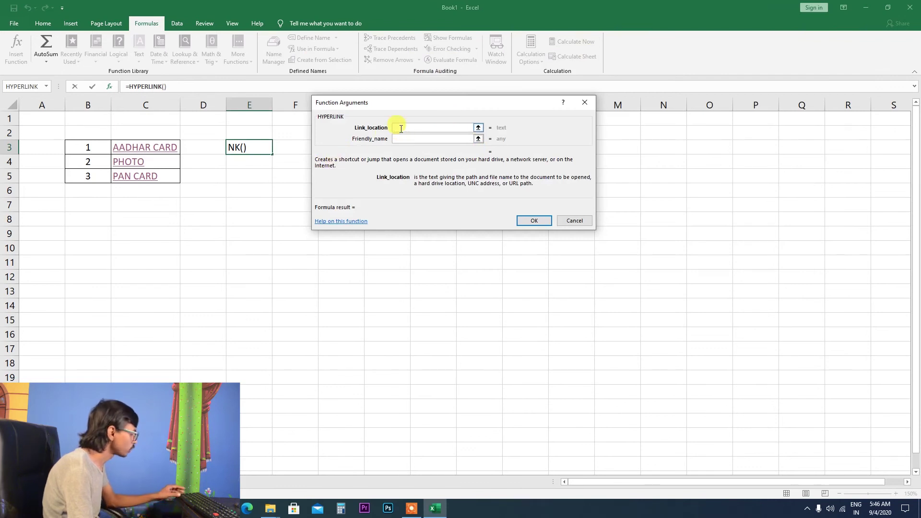
# Step: Paste the aadhar path as Link_location and set Friendly_name to 'AADHAR CARD'
pyautogui.hotkey('ctrl', 'v')
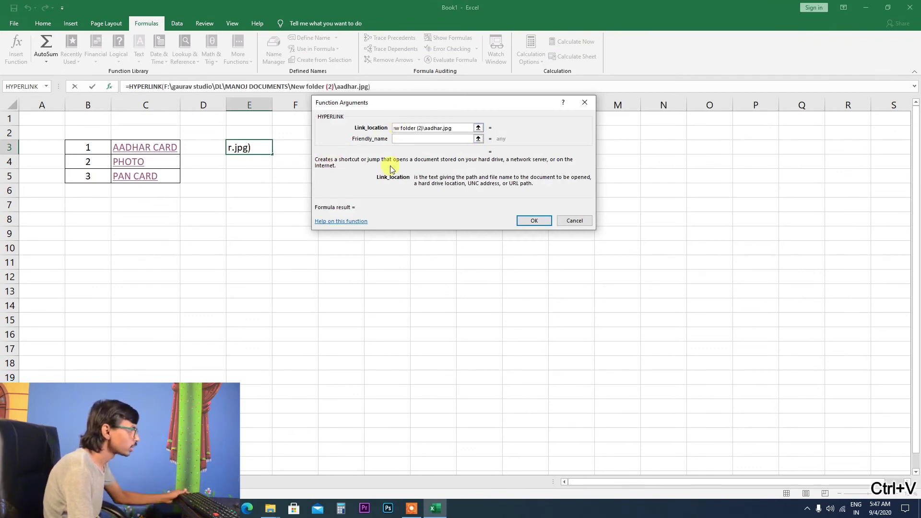
pyautogui.click(396, 139)
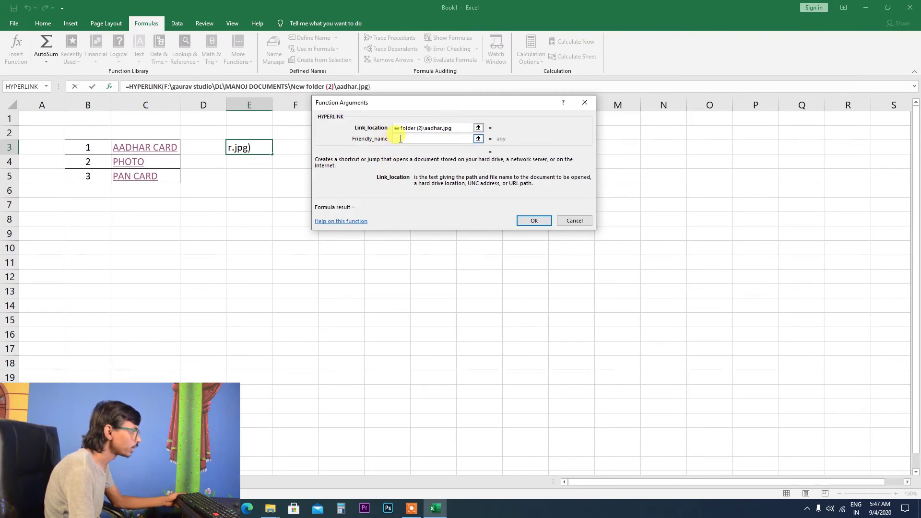
pyautogui.click(400, 138)
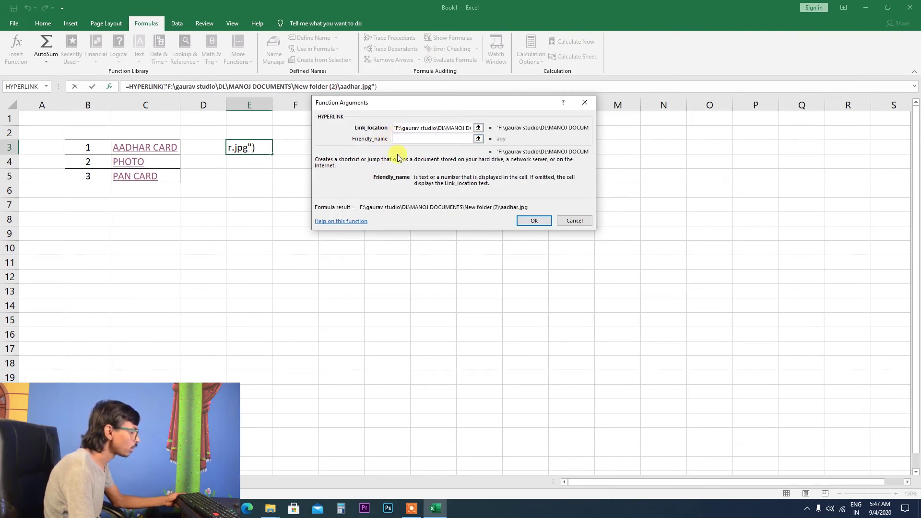
pyautogui.write('A')
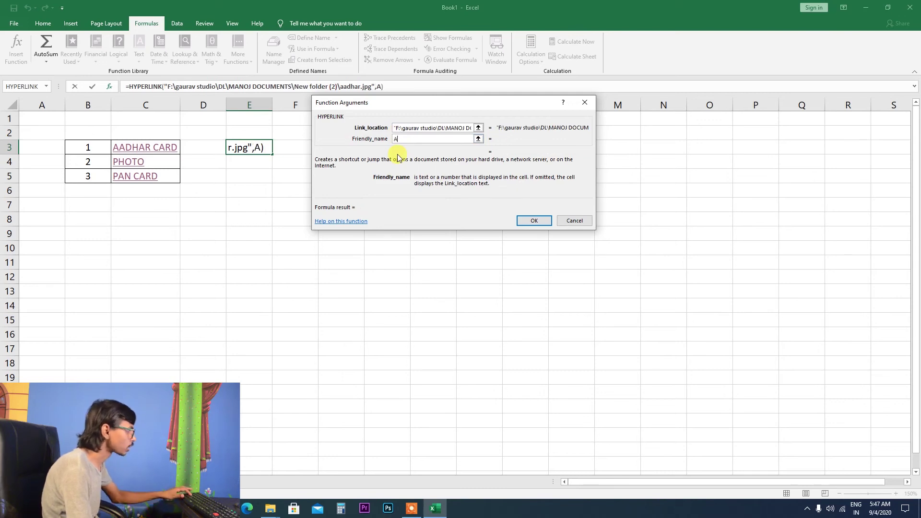
pyautogui.write('DH')
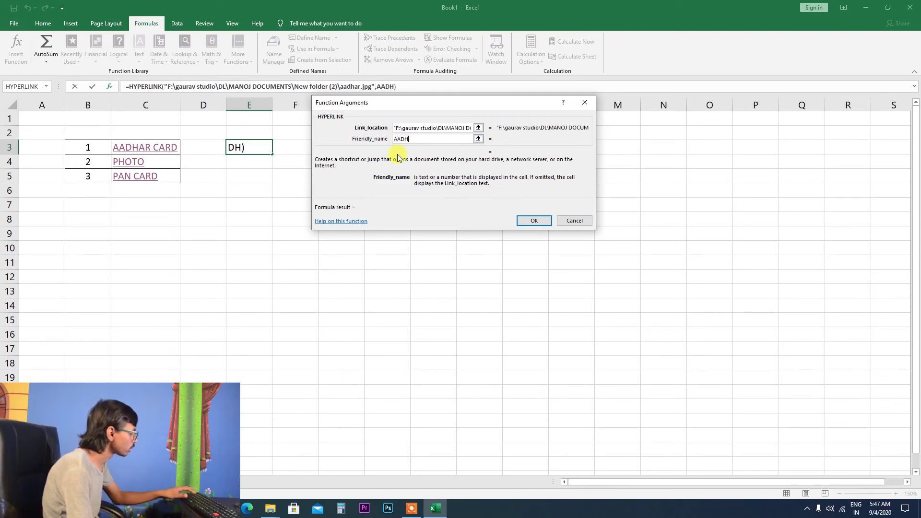
pyautogui.write('AR CA')
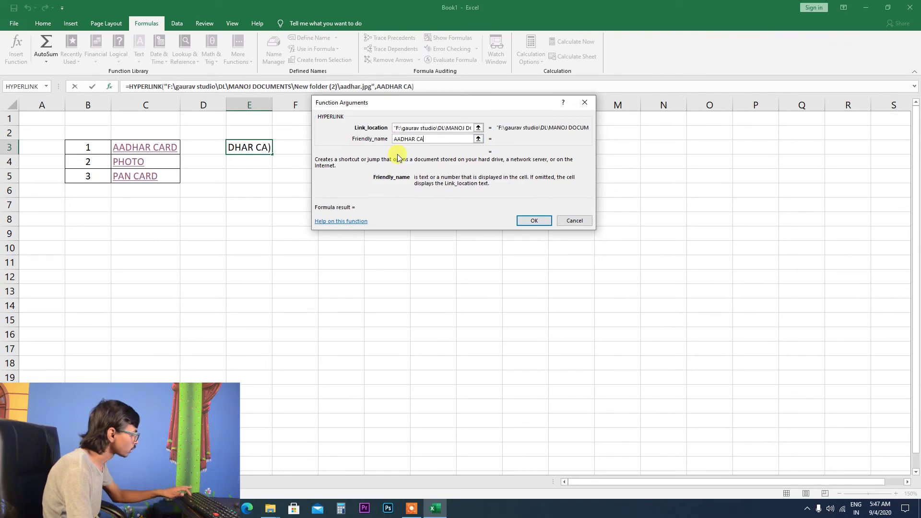
pyautogui.write('RD')
pyautogui.click(533, 221)
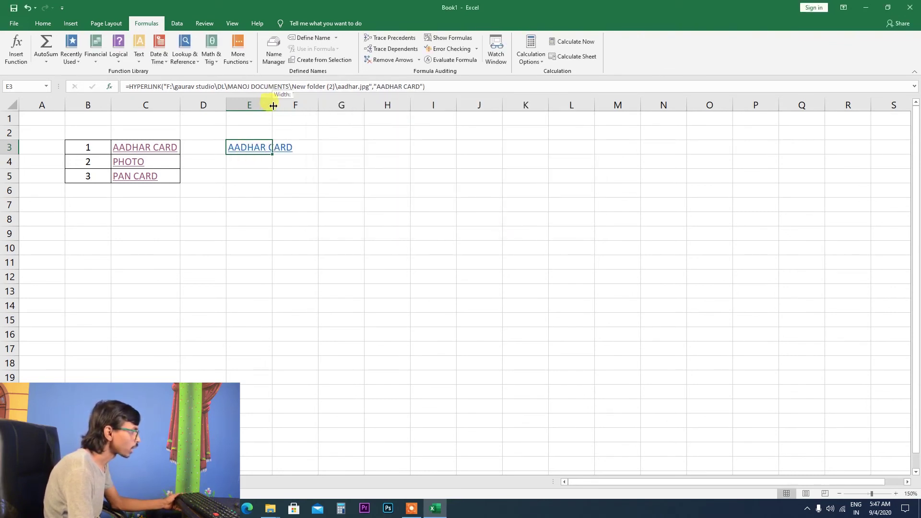
# Step: Widen column E, test the E3 AADHAR CARD link in Photos, then select E4
pyautogui.moveTo(273, 106); pyautogui.dragTo(287, 105)
pyautogui.click(265, 150)
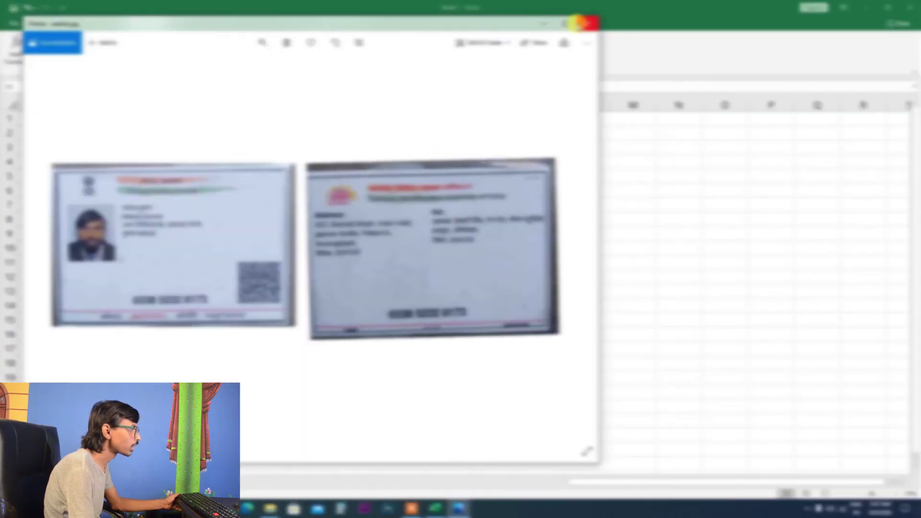
pyautogui.click(586, 23)
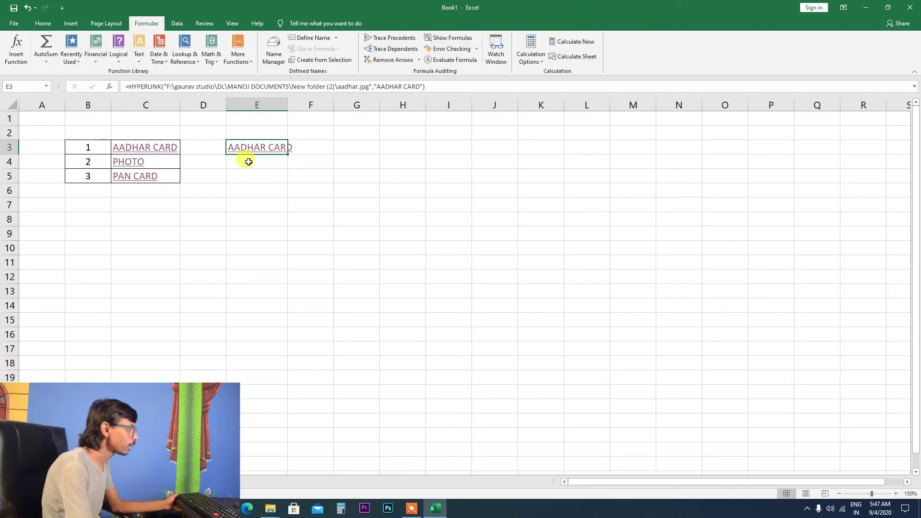
pyautogui.click(248, 162)
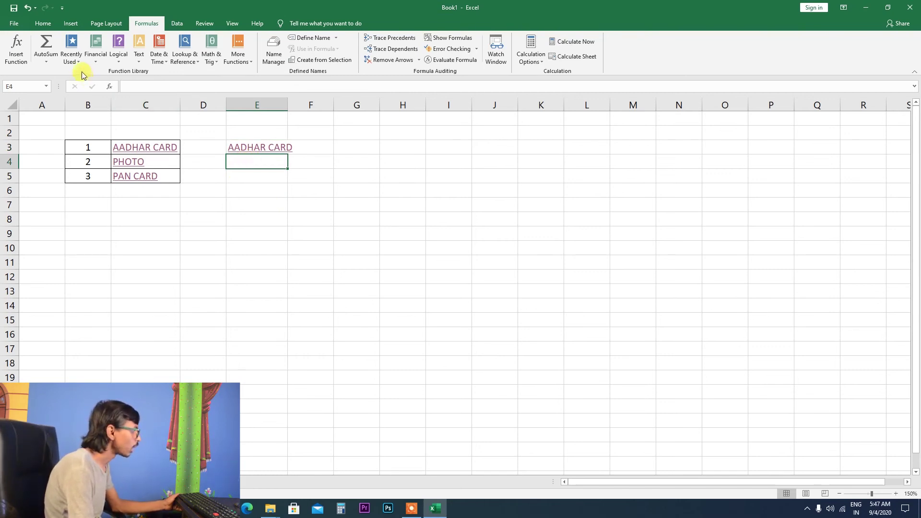
# Step: Begin an empty HYPERLINK formula in E4 and bring the New folder (2) window forward
pyautogui.click(16, 50)
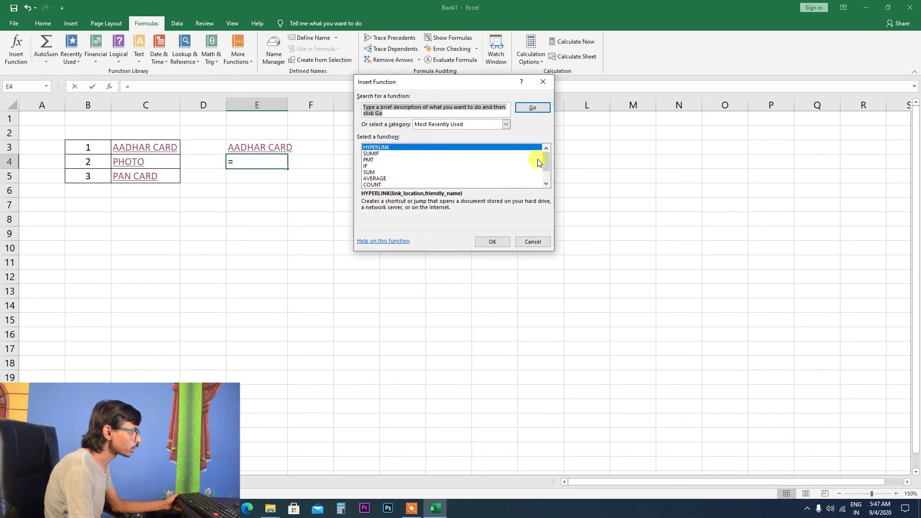
pyautogui.moveTo(548, 162); pyautogui.dragTo(548, 148)
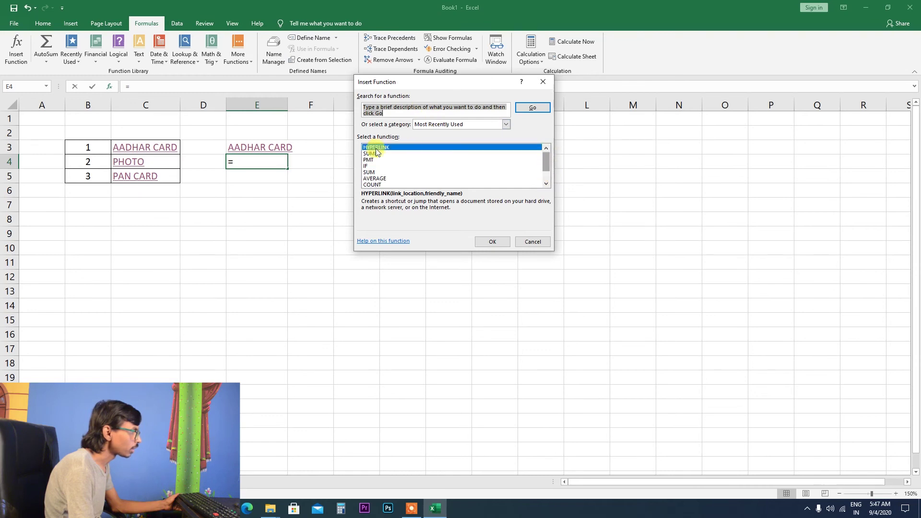
pyautogui.click(491, 241)
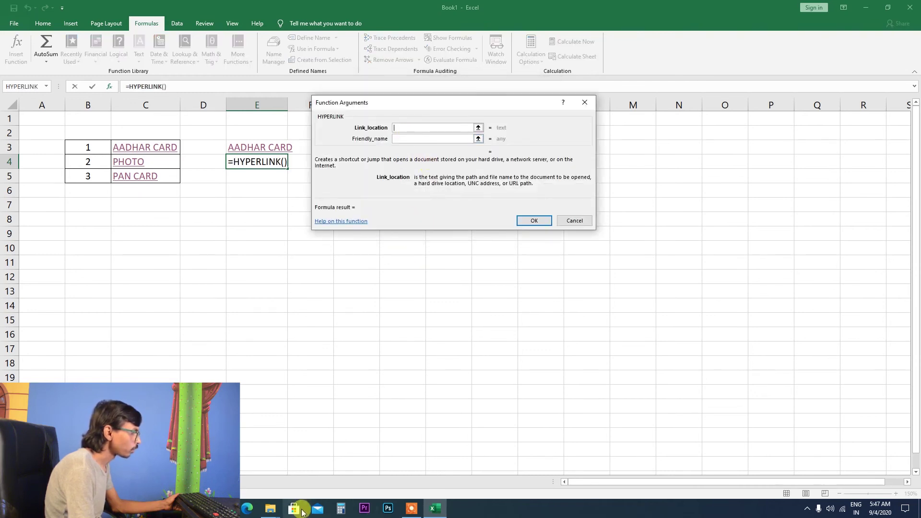
pyautogui.click(271, 508)
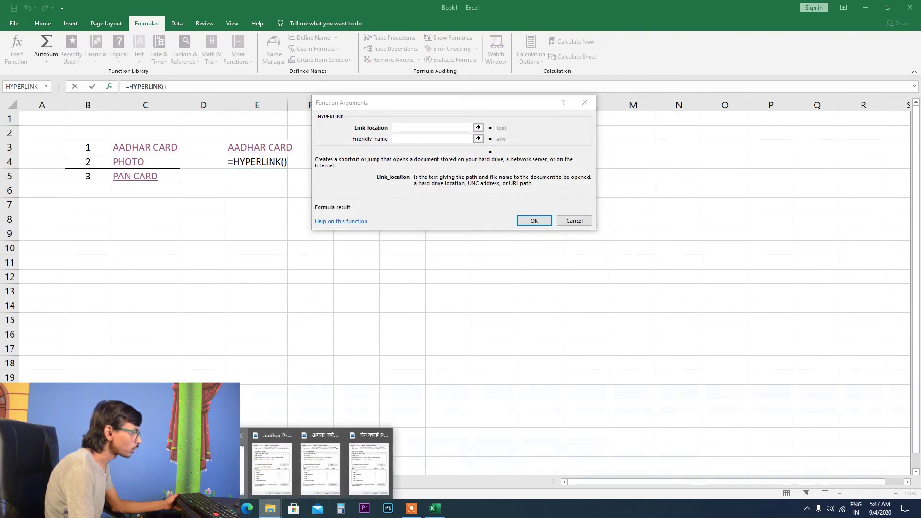
pyautogui.click(262, 472)
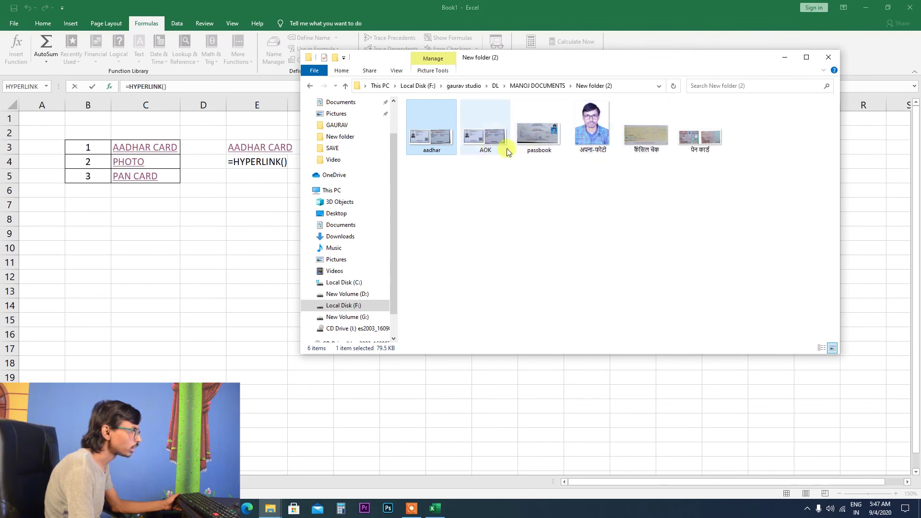
# Step: Copy the अपना-फोटो.jpg photo's full path from its Properties Object name
pyautogui.click(594, 137)
pyautogui.rightClick(594, 137)
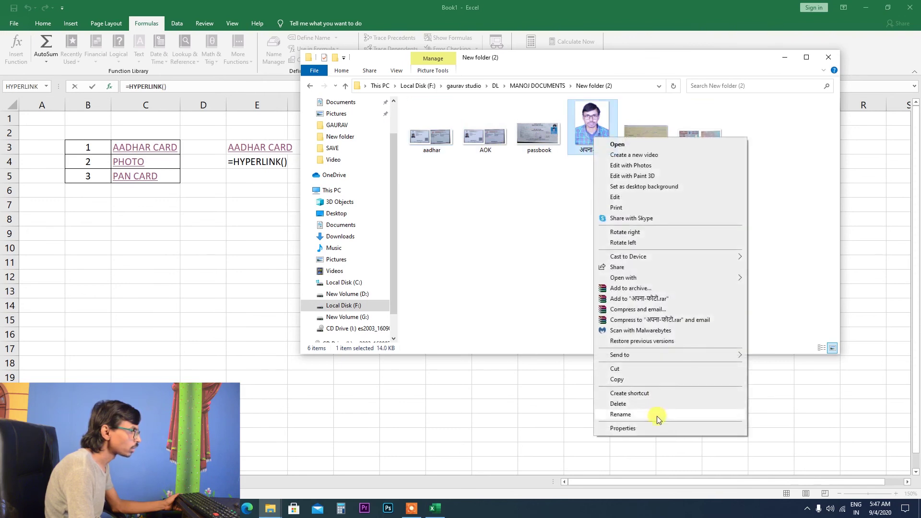
pyautogui.click(634, 428)
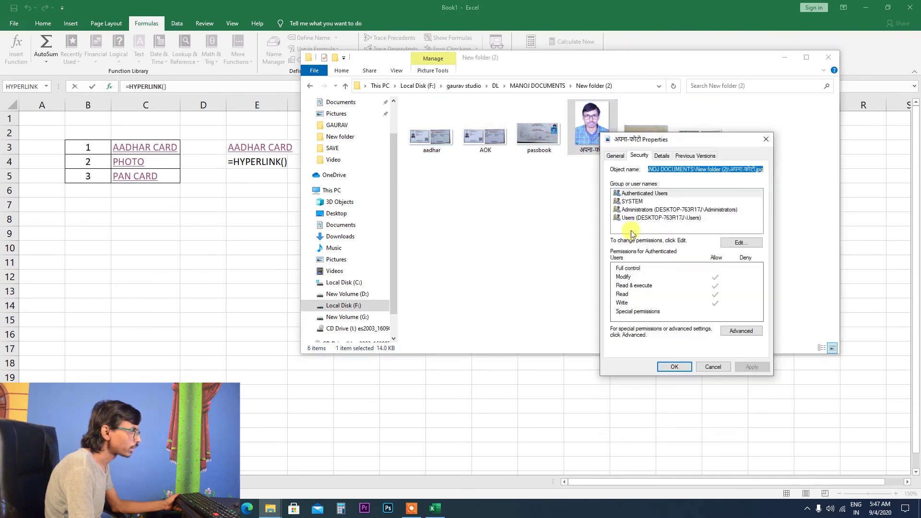
pyautogui.rightClick(659, 170)
pyautogui.click(683, 201)
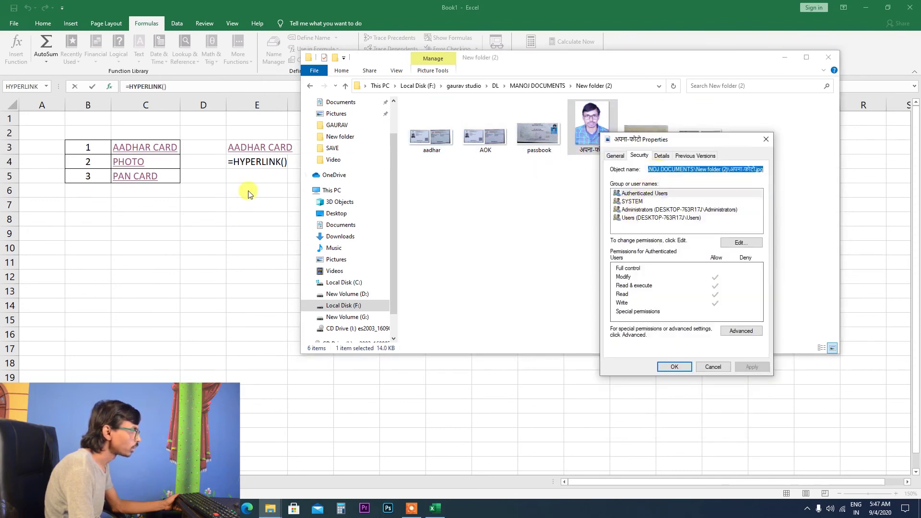
pyautogui.click(294, 168)
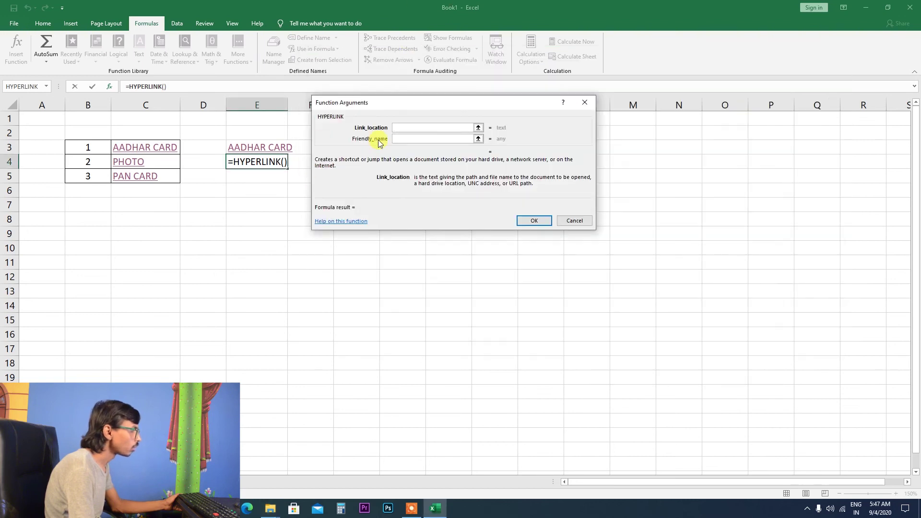
# Step: Paste the photo path as Link_location and set Friendly_name to 'PHOTO'
pyautogui.write('F:\\gaurav studio\\DL\\MANOJ DOCUMENTS\\New folder (2)\\अपना-फोटो.jpg')
pyautogui.click(397, 139)
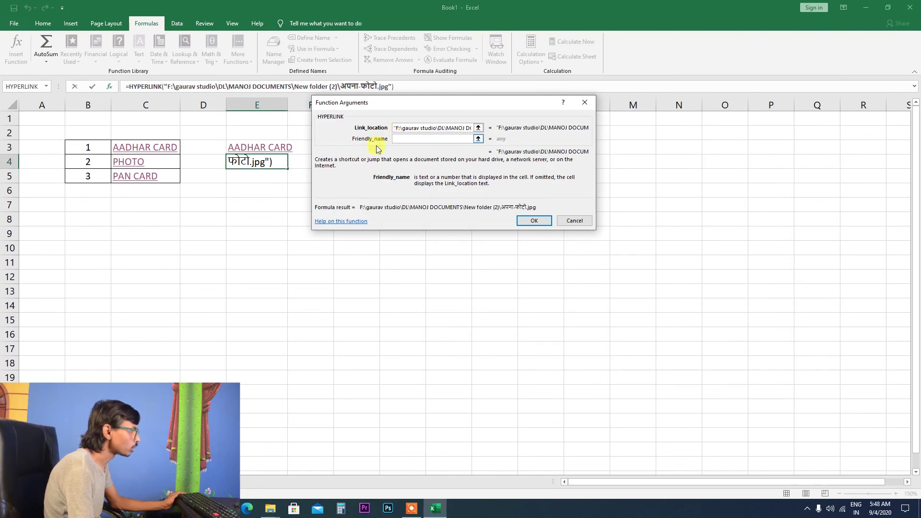
pyautogui.write('PHOT')
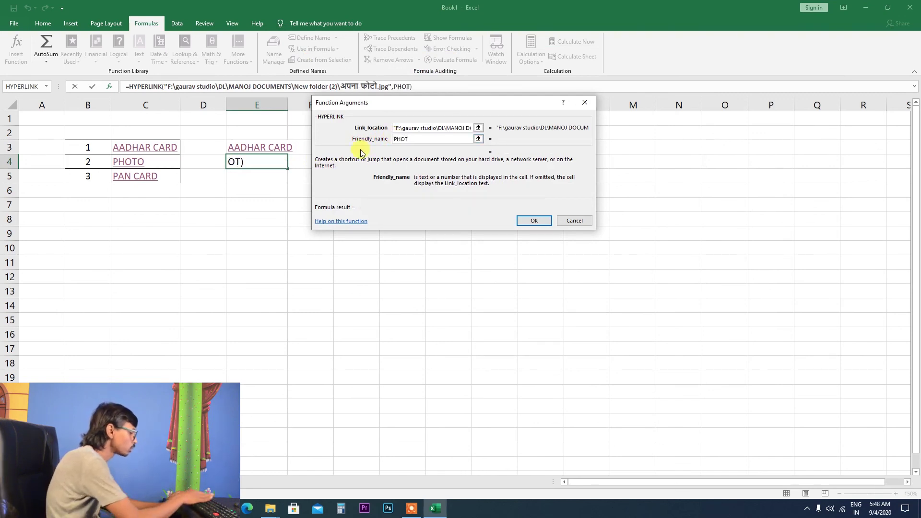
pyautogui.write('O')
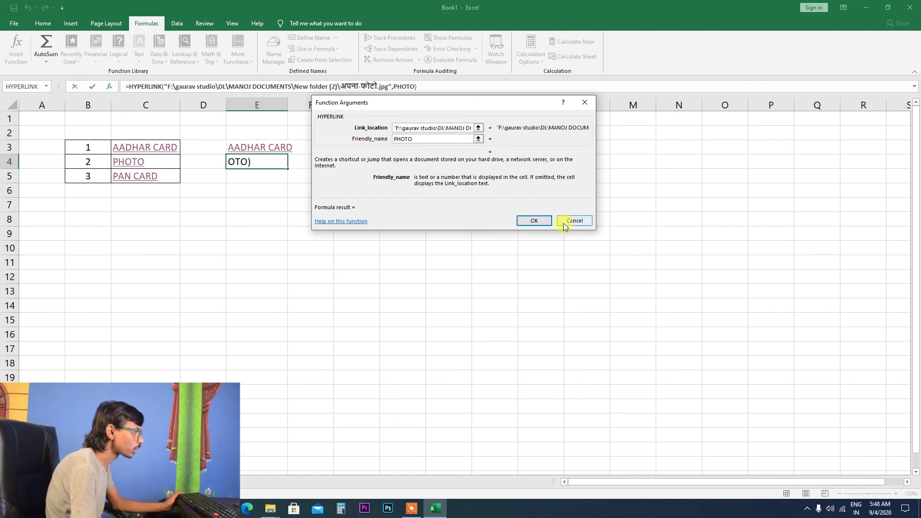
pyautogui.click(533, 220)
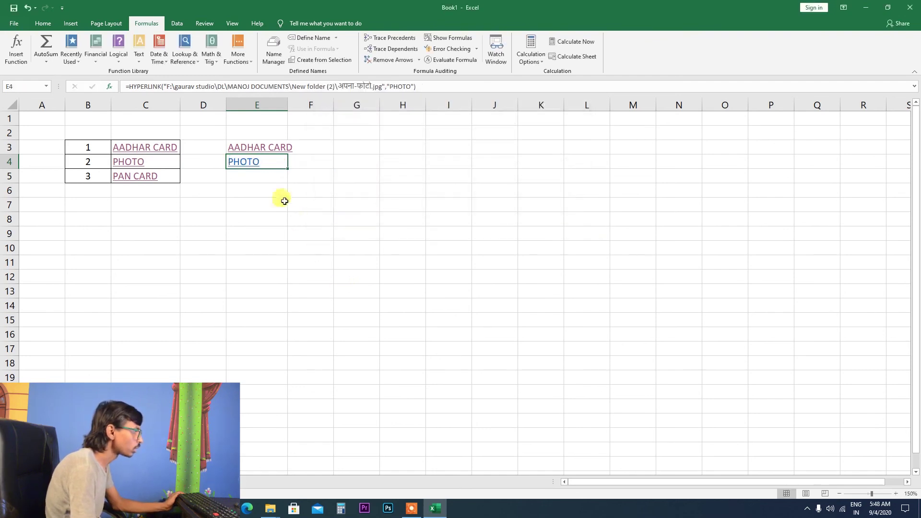
pyautogui.click(246, 163)
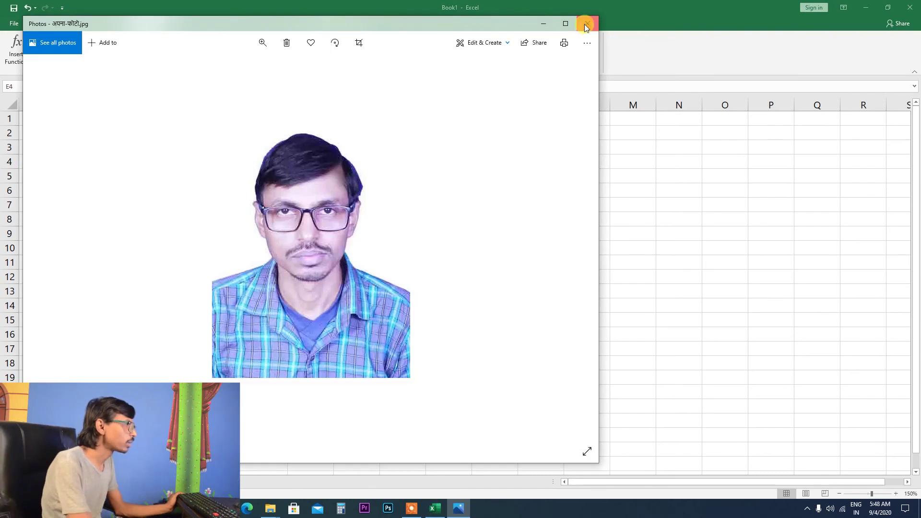
pyautogui.click(586, 25)
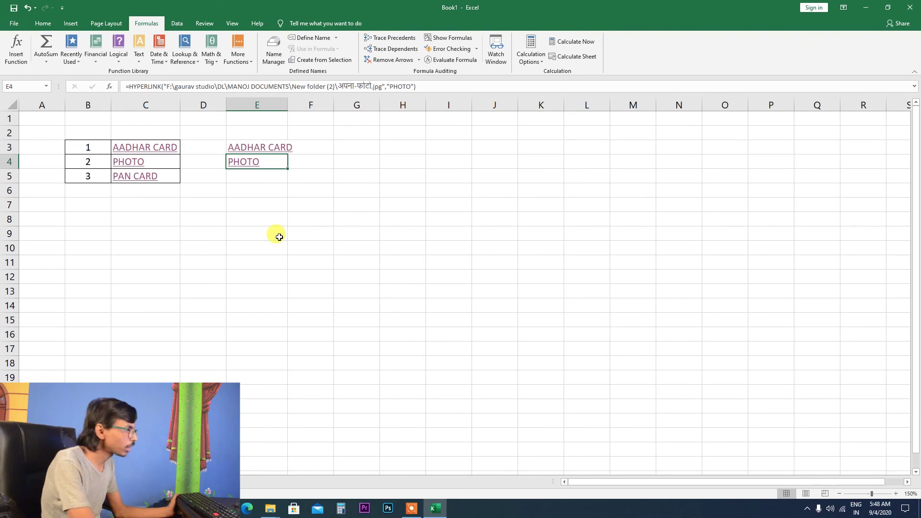
# Step: Close Excel with Don't Save, then close File Explorer and all three Properties windows
pyautogui.click(913, 6)
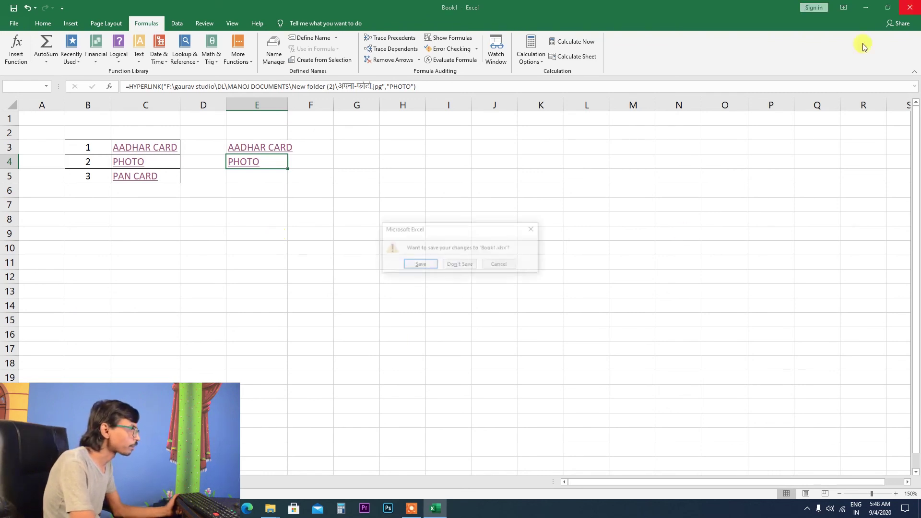
pyautogui.click(455, 265)
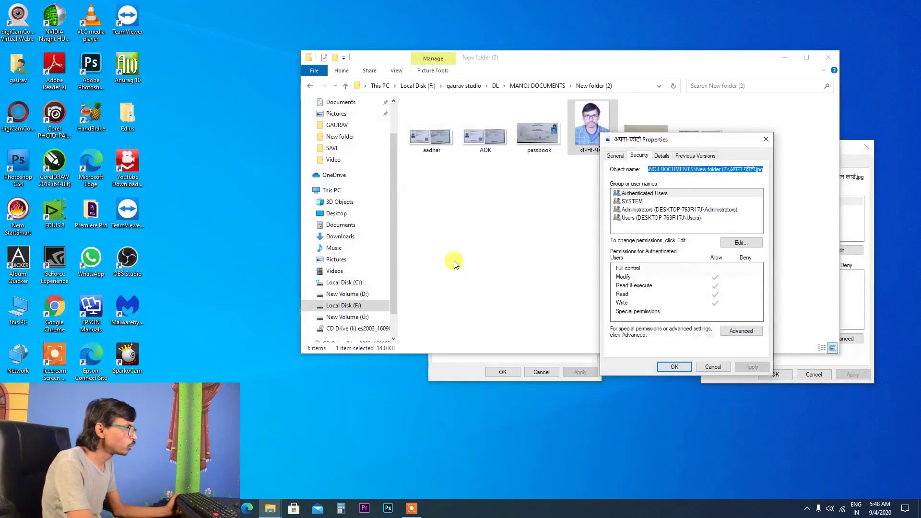
pyautogui.click(831, 60)
pyautogui.click(766, 139)
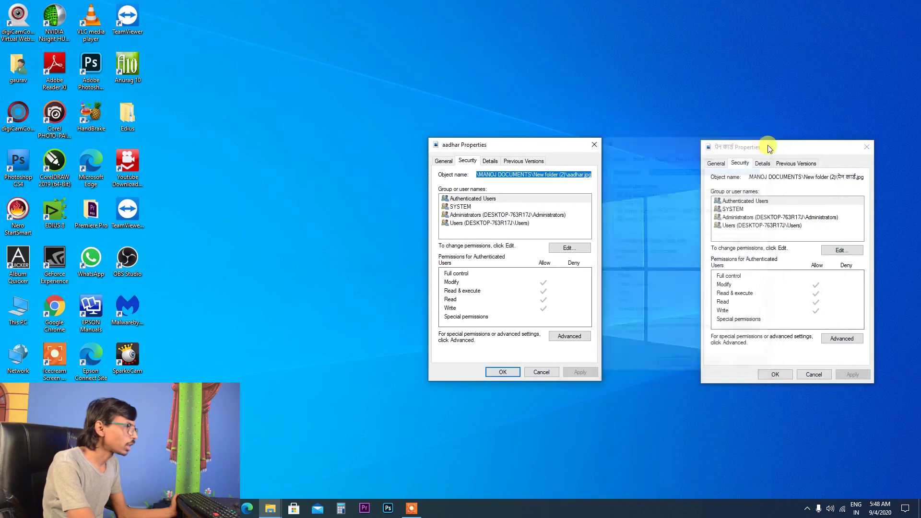
pyautogui.click(867, 147)
pyautogui.click(594, 144)
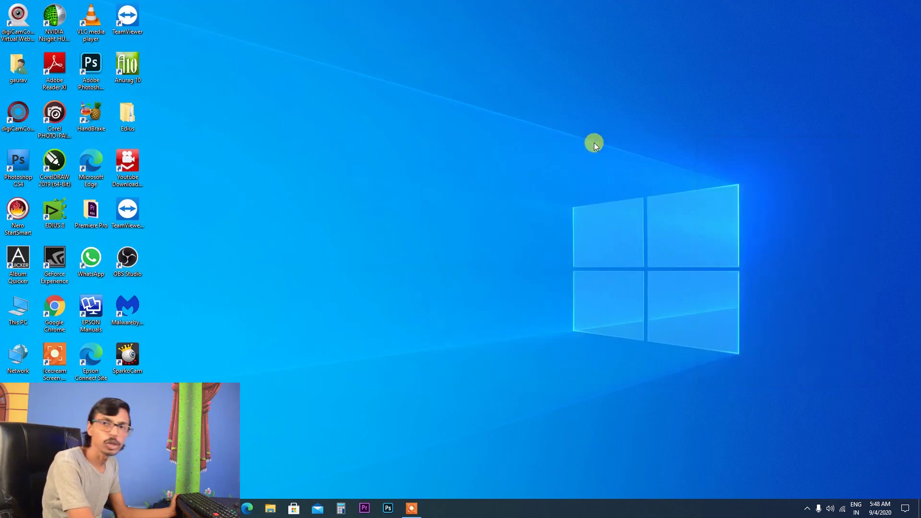